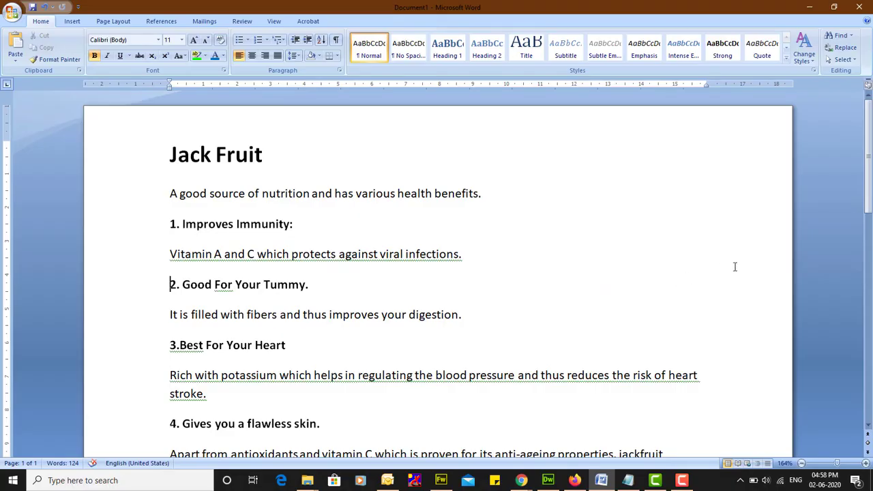
# - Select the Jack Fruit title line in the Word notes
pyautogui.scroll(-3, 734, 266)
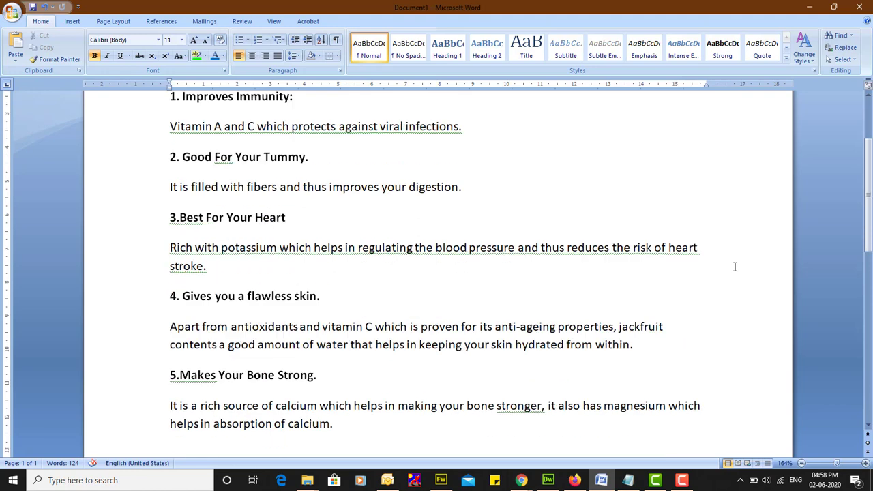
pyautogui.scroll(3, 735, 267)
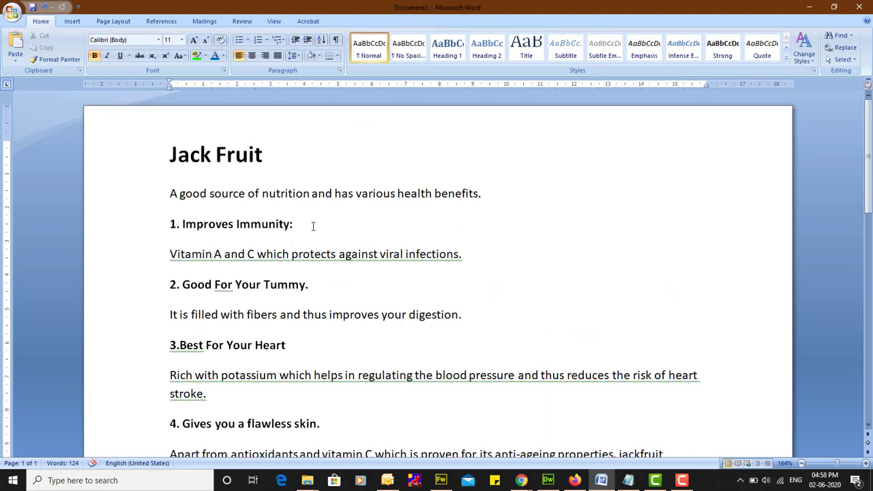
pyautogui.moveTo(166, 157); pyautogui.dragTo(320, 146)
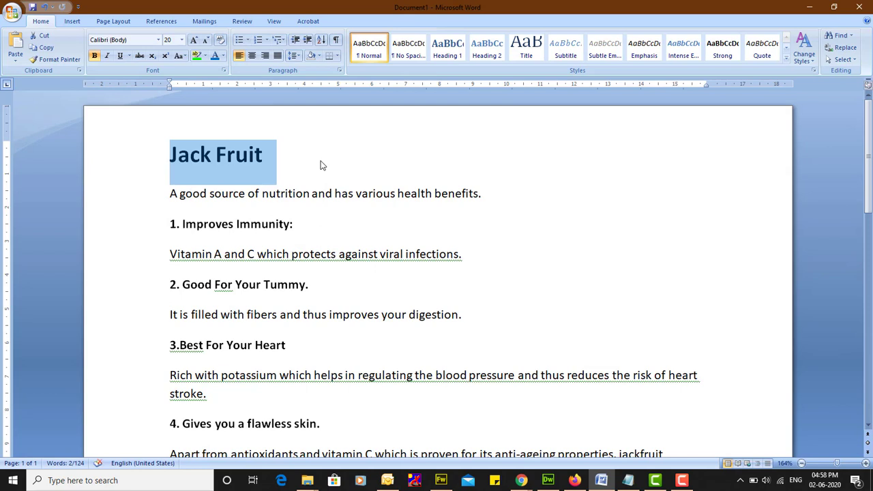
pyautogui.click(306, 167)
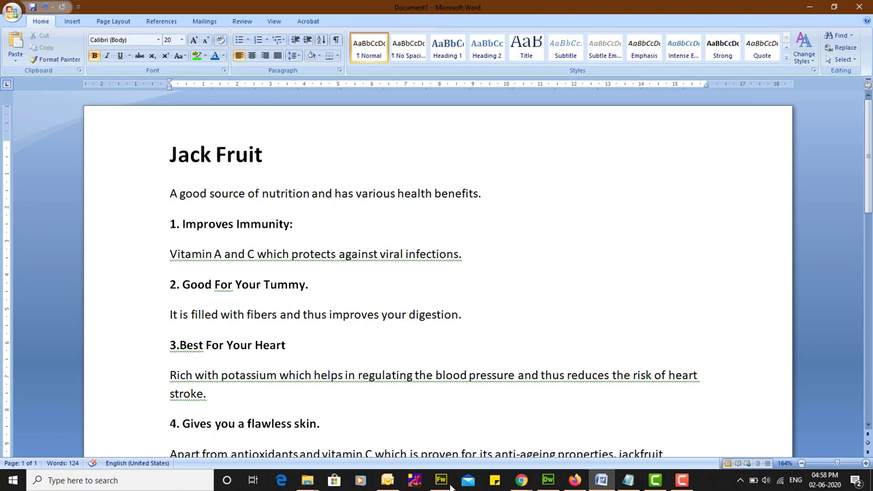
# - Create a new 1080 × 1080 document in Fireworks
pyautogui.click(441, 480)
pyautogui.click(16, 28)
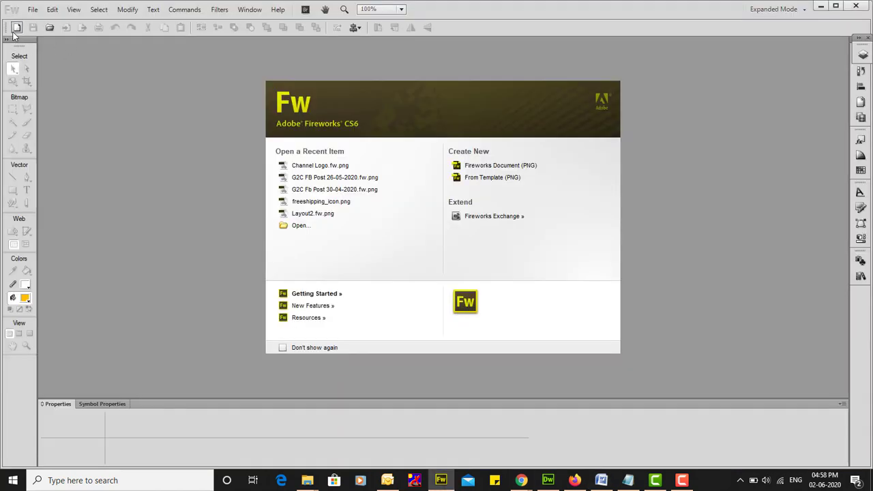
pyautogui.write('1080')
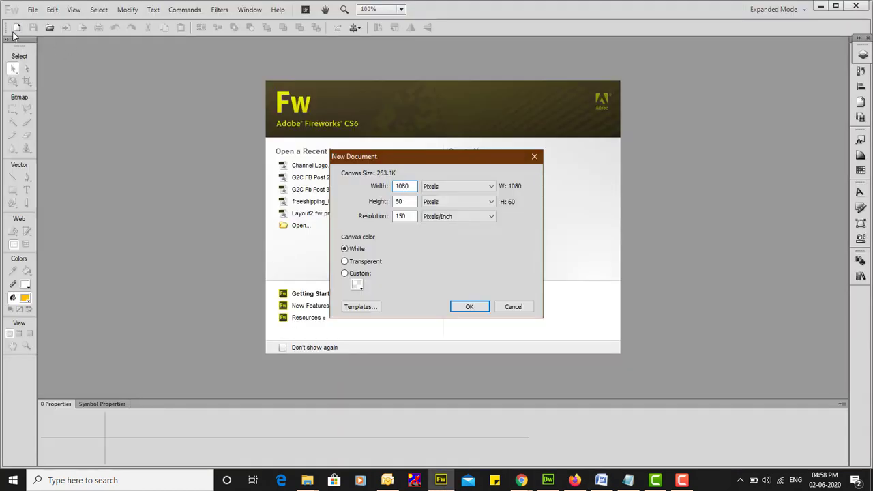
pyautogui.press('Tab')
pyautogui.write('1080')
pyautogui.press('Escape')
# - Select the Jack Fruit title again in the Word notes
pyautogui.hotkey('alt', 'Tab')
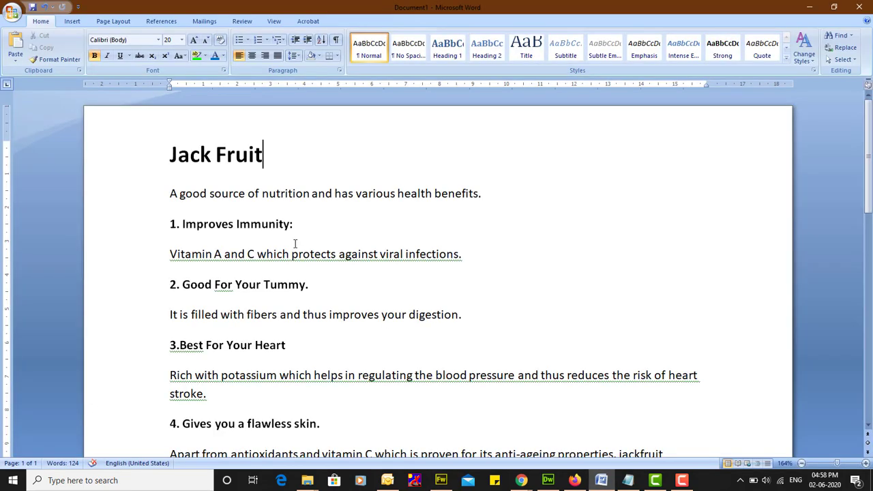
pyautogui.moveTo(175, 166); pyautogui.dragTo(324, 154)
pyautogui.hotkey('ctrl', 'c')
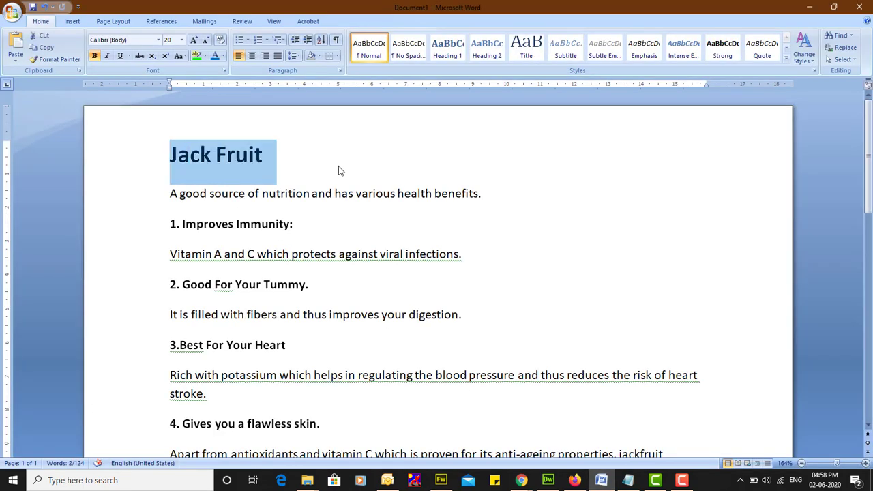
pyautogui.scroll(-3, 374, 283)
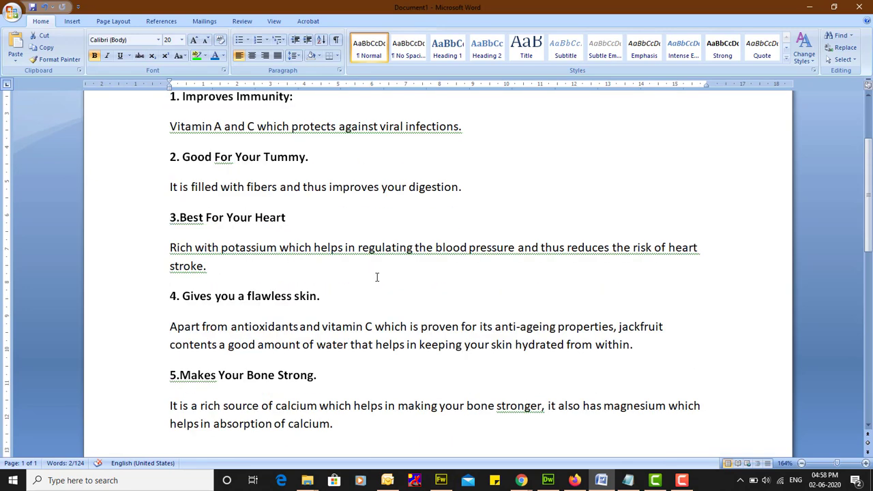
pyautogui.scroll(3, 400, 302)
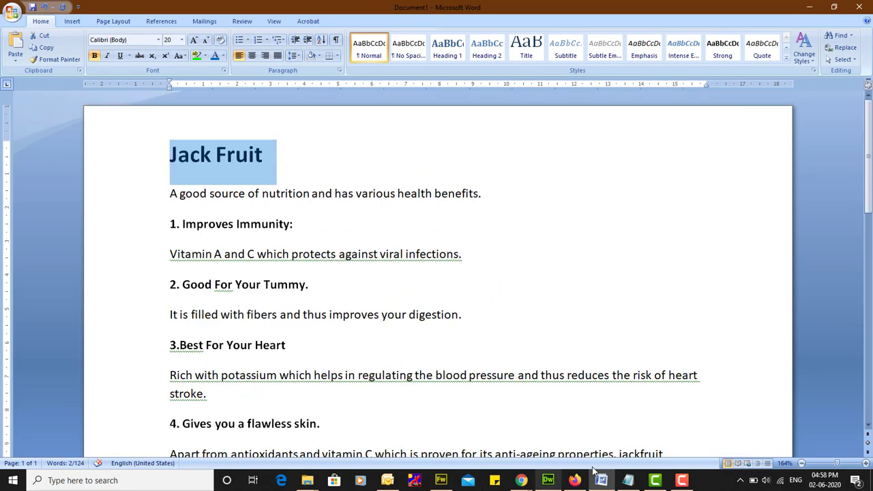
# - Search Google in Chrome for the pasted 'Jack Fruit' title
pyautogui.click(521, 480)
pyautogui.click(584, 448)
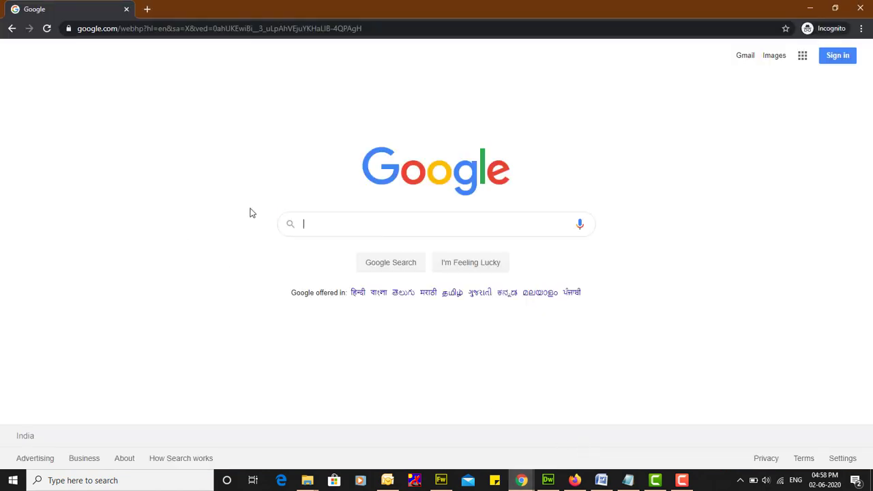
pyautogui.hotkey('ctrl', 'v')
pyautogui.press('Return')
# - Filter Google Images to large sizes and switch to the 'Jackfruit' spelling suggestion
pyautogui.click(153, 93)
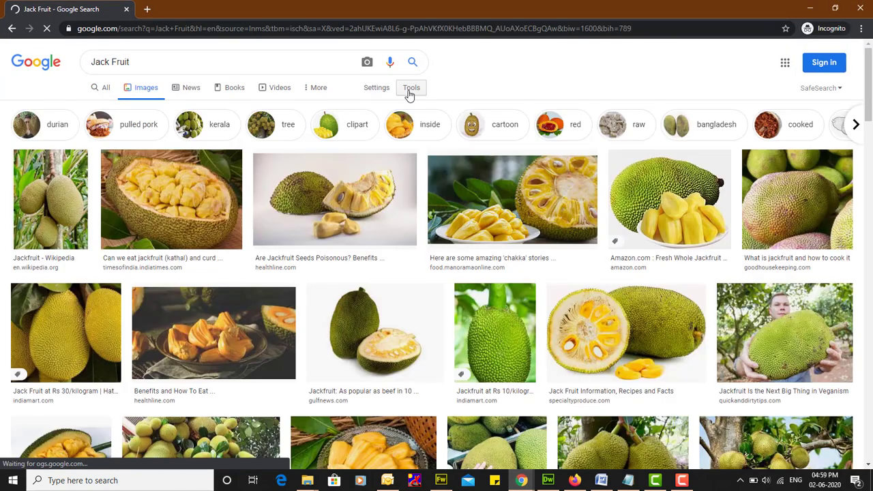
pyautogui.click(411, 87)
pyautogui.click(96, 107)
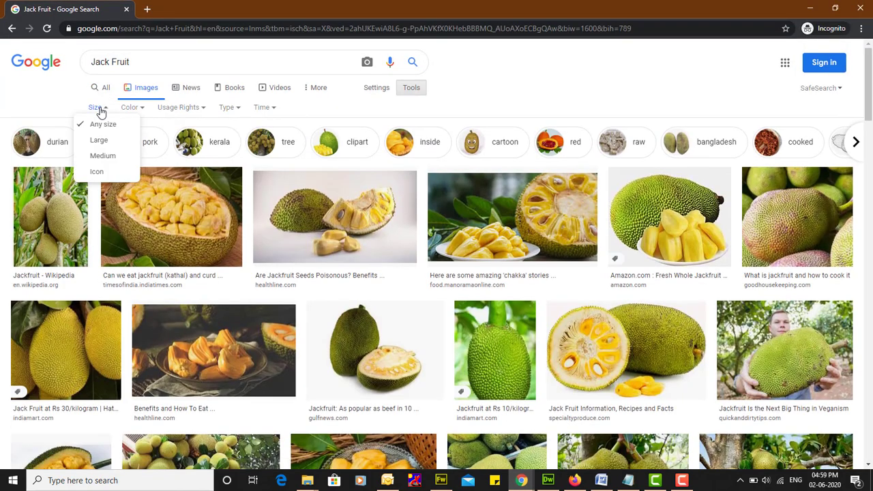
pyautogui.click(111, 141)
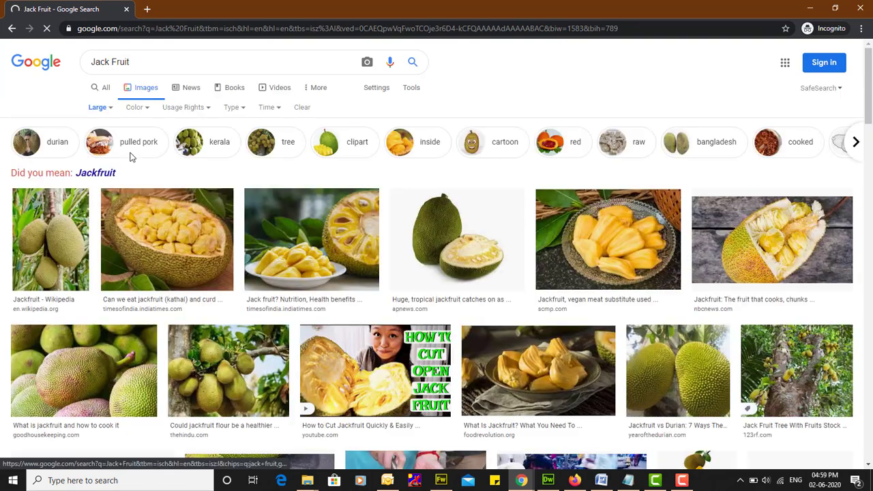
pyautogui.click(102, 174)
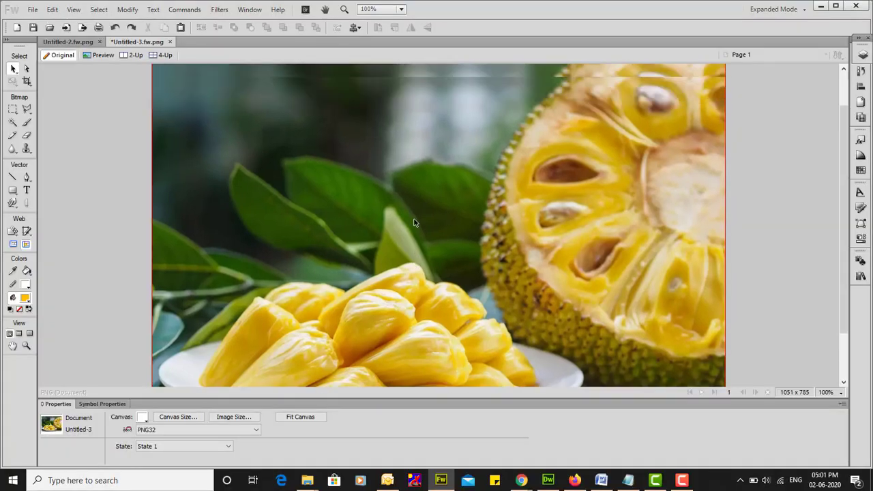
# - Drag the jackfruit photo from Untitled-3 into Untitled-2, shifted down to leave white space above
pyautogui.moveTo(317, 175)
pyautogui.mouseDown()
pyautogui.moveTo(207, 144)
pyautogui.moveTo(275, 183)
pyautogui.mouseUp()
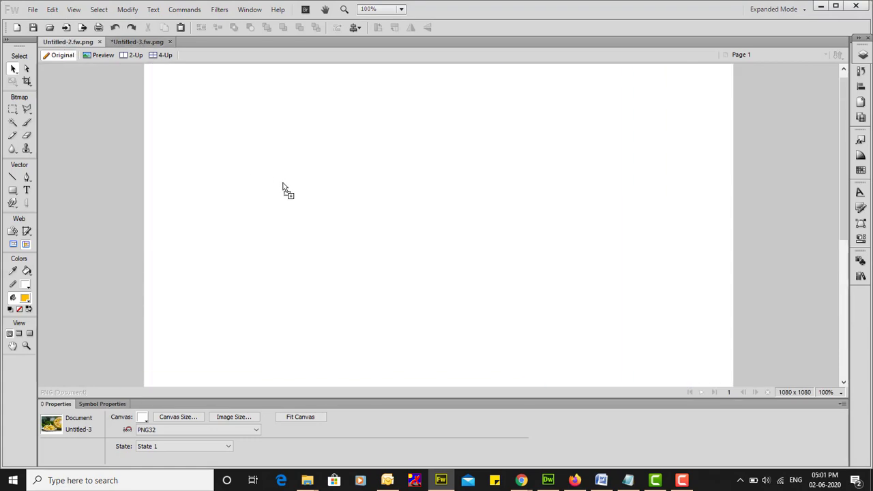
pyautogui.moveTo(275, 180); pyautogui.dragTo(283, 189)
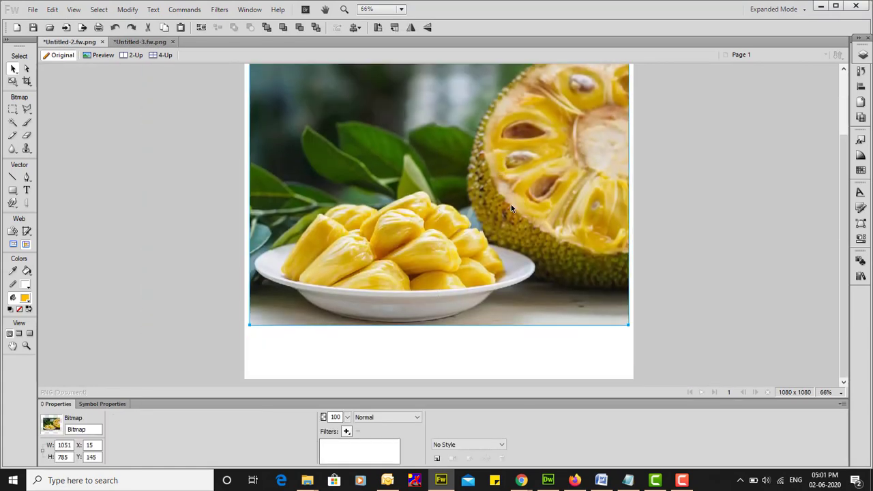
pyautogui.moveTo(496, 214); pyautogui.dragTo(549, 161)
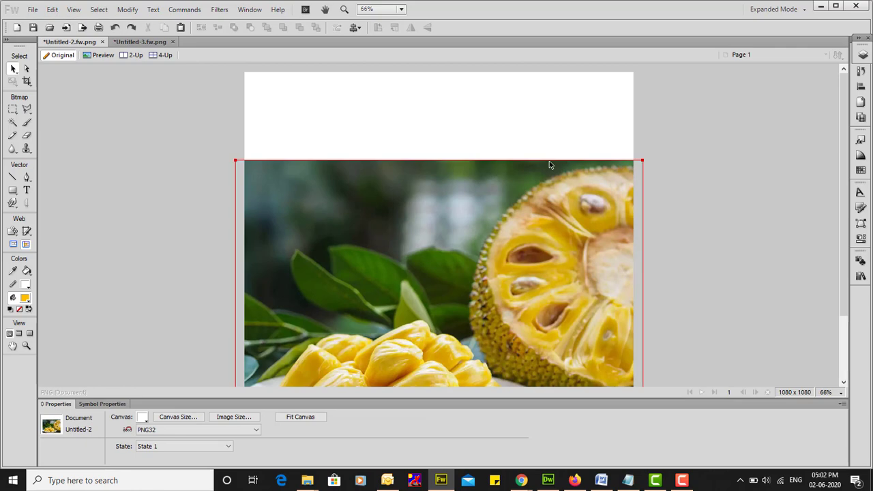
pyautogui.scroll(-2, 684, 242)
pyautogui.scroll(2, 691, 273)
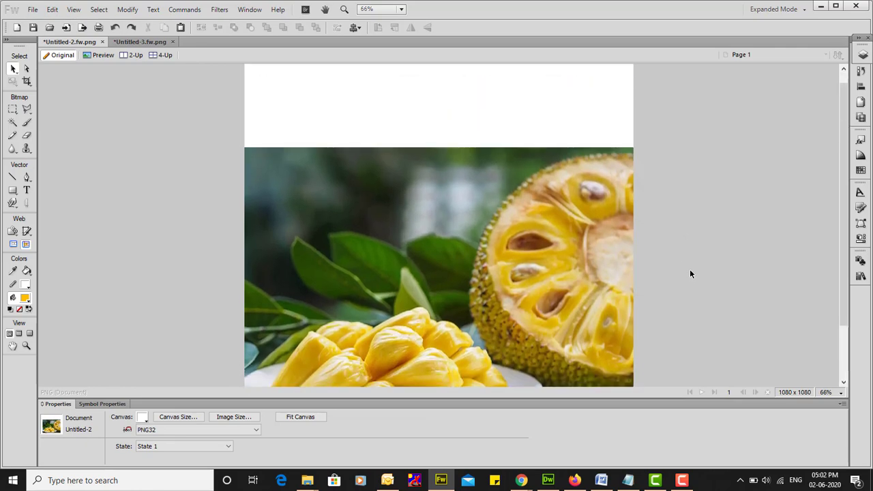
pyautogui.scroll(1, 690, 274)
pyautogui.scroll(-3, 691, 274)
pyautogui.scroll(1, 691, 273)
pyautogui.scroll(1, 691, 273)
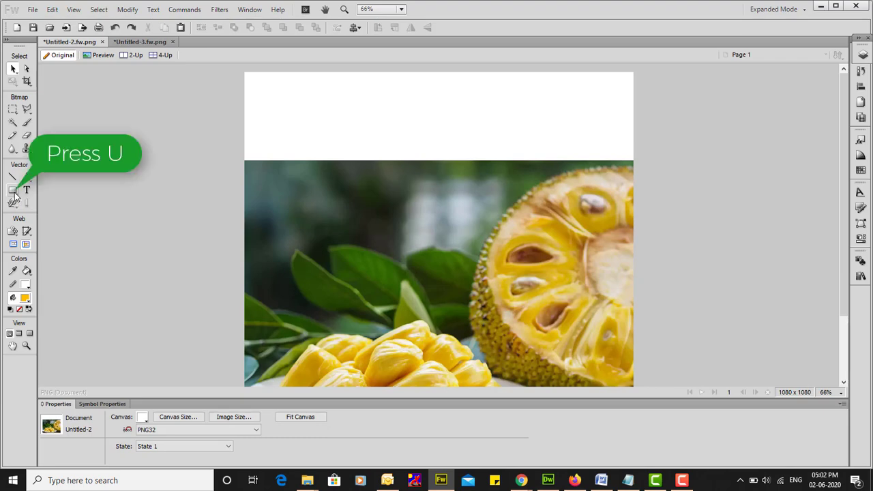
# - Draw a full-canvas rectangle beneath the photo, filled dark leaf green #354922
pyautogui.press('u')
pyautogui.moveTo(244, 72); pyautogui.dragTo(632, 379)
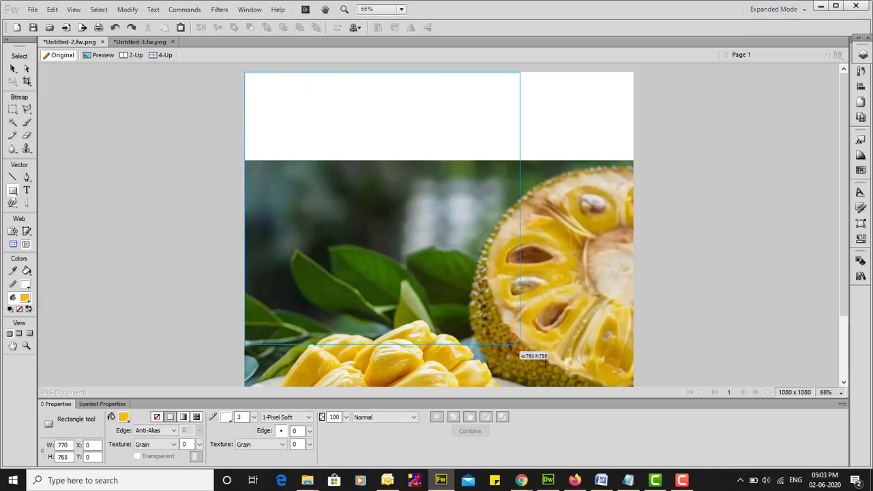
pyautogui.click(861, 54)
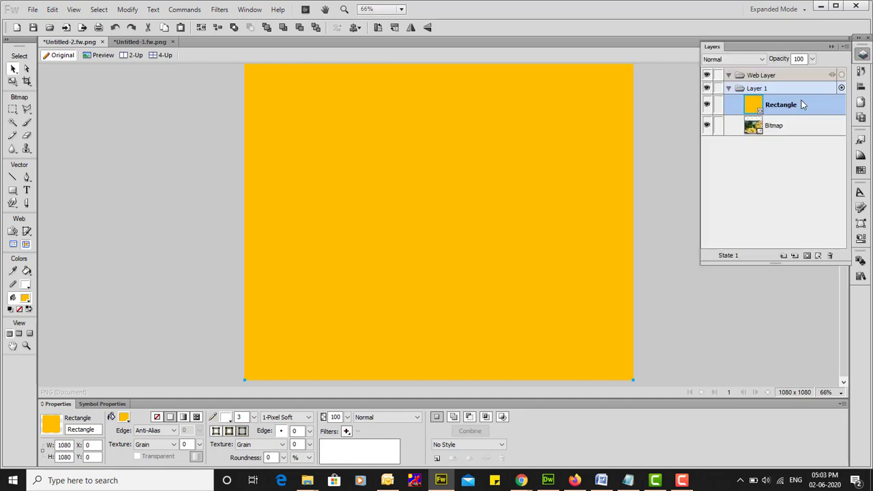
pyautogui.moveTo(804, 105); pyautogui.dragTo(797, 128)
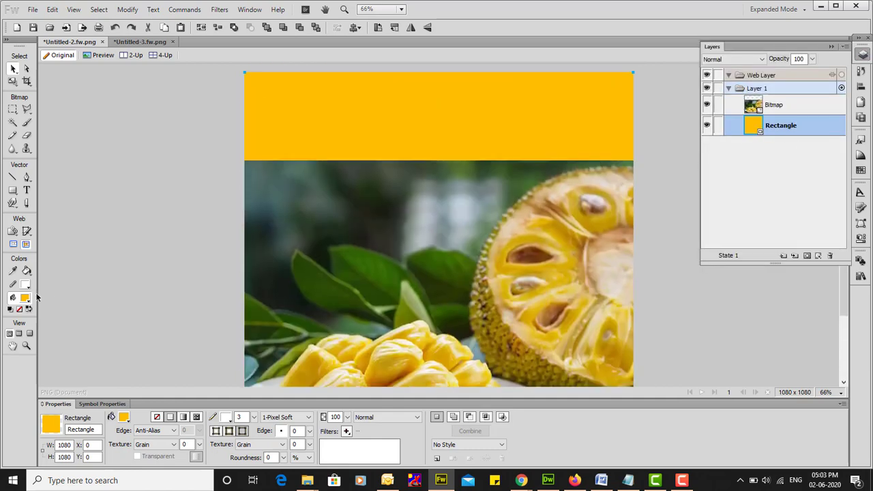
pyautogui.click(25, 285)
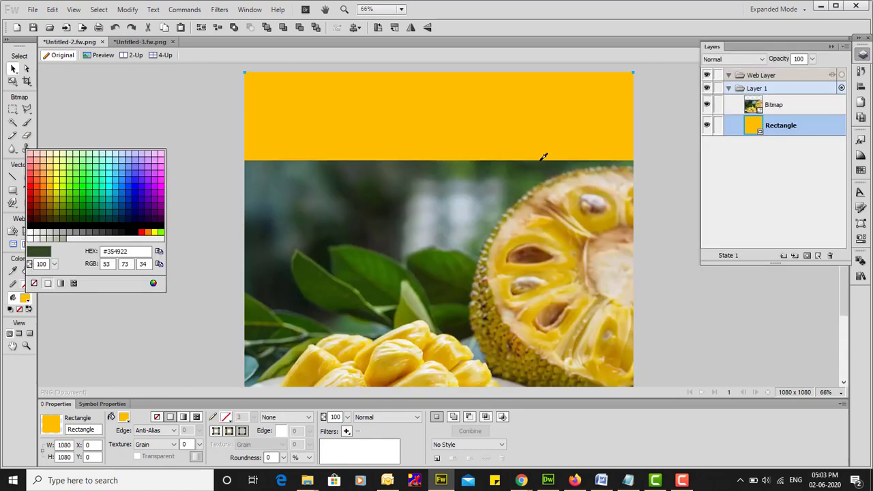
pyautogui.click(494, 161)
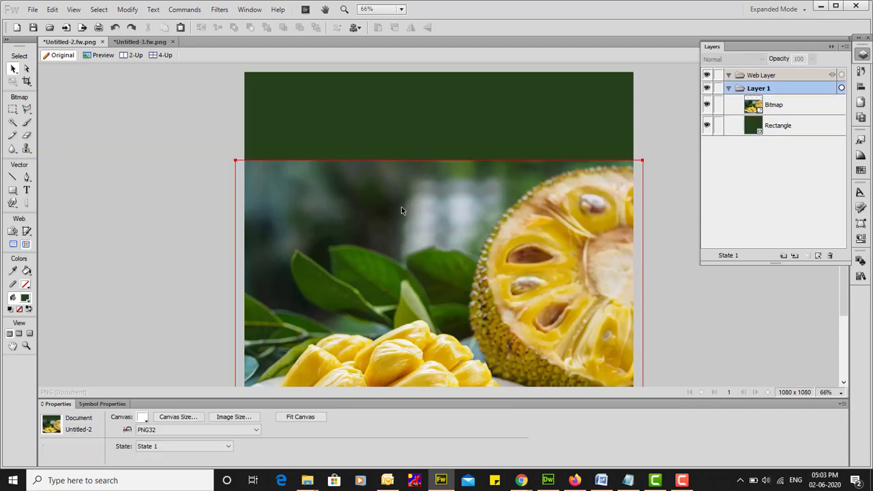
# - Reposition the jackfruit photo so the green band shows above it (Y 235)
pyautogui.scroll(-3, 391, 203)
pyautogui.click(395, 264)
pyautogui.scroll(3, 455, 236)
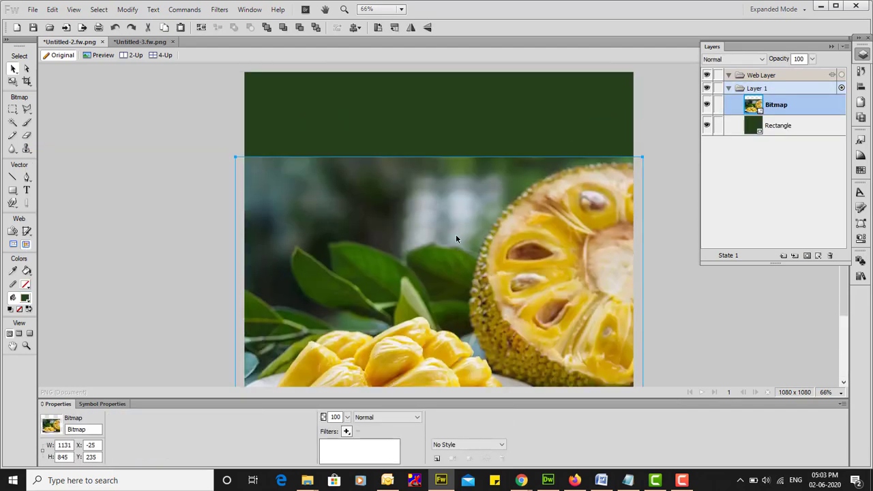
pyautogui.moveTo(212, 93); pyautogui.dragTo(453, 198)
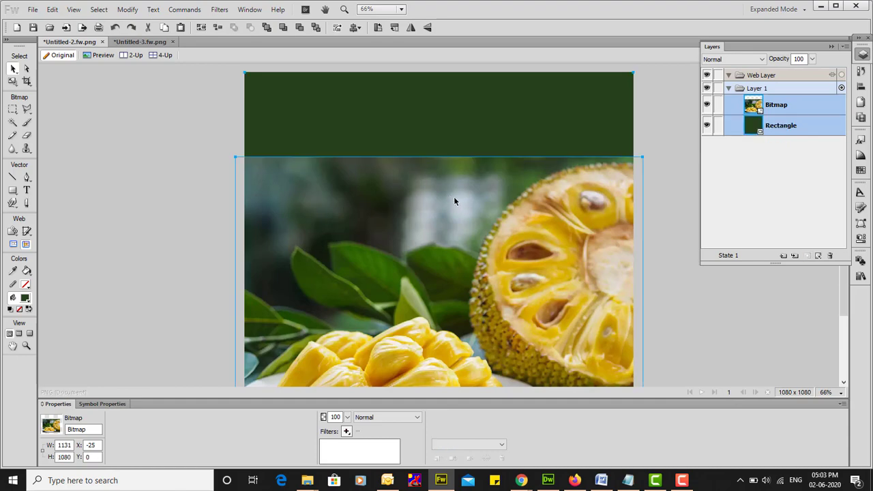
pyautogui.click(655, 116)
pyautogui.scroll(-3, 654, 117)
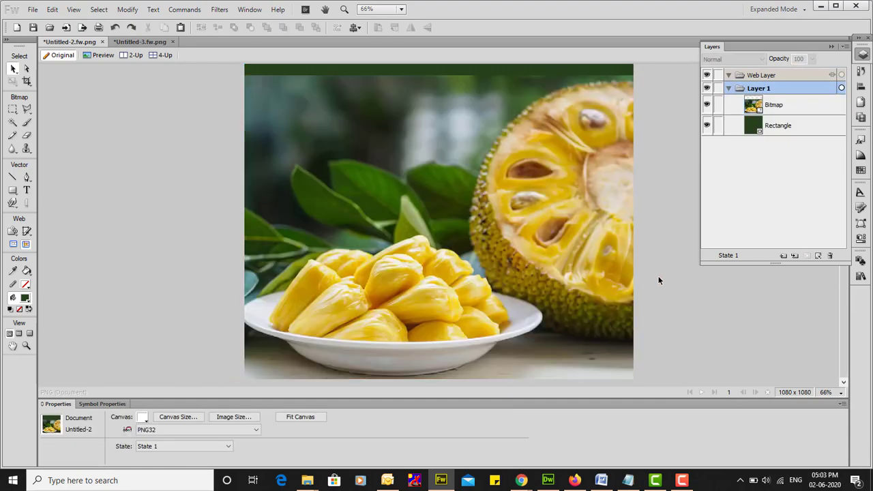
pyautogui.scroll(3, 668, 274)
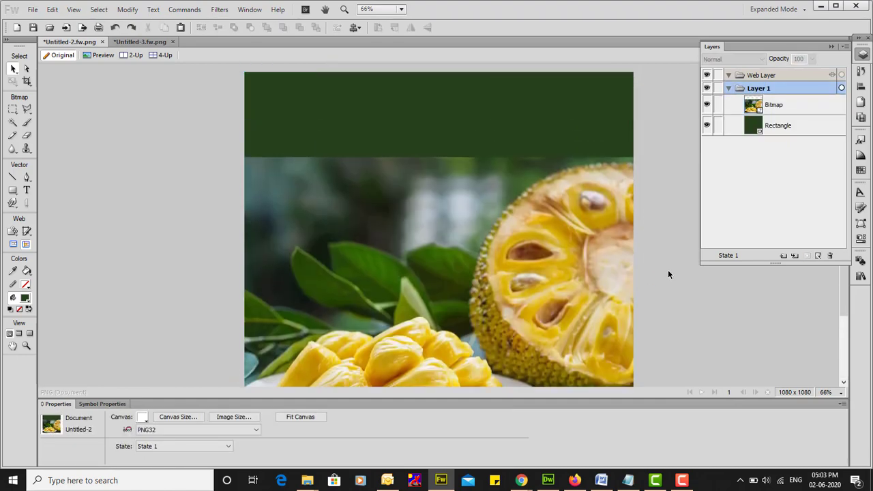
pyautogui.scroll(-3, 667, 275)
pyautogui.scroll(2, 668, 274)
pyautogui.click(316, 209)
pyautogui.moveTo(315, 209); pyautogui.dragTo(316, 209)
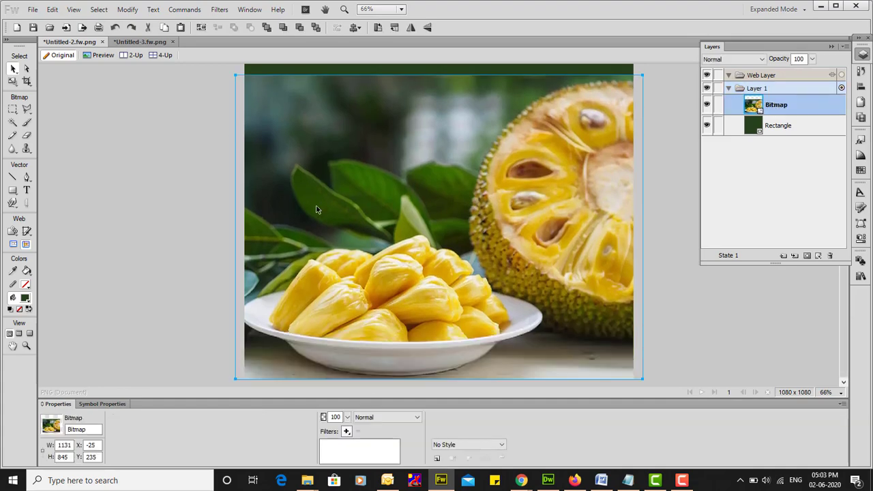
pyautogui.scroll(3, 316, 209)
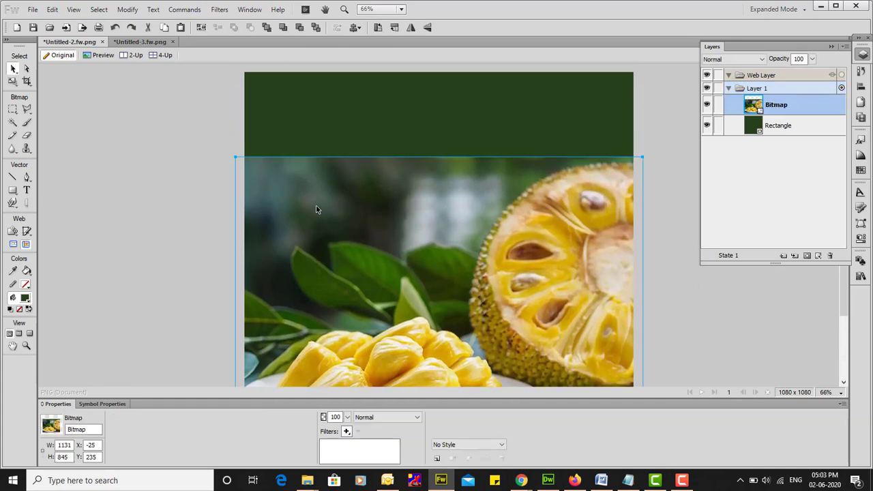
# - Apply Auto Vector Mask to the photo as a vertical top-to-bottom fade
pyautogui.click(184, 10)
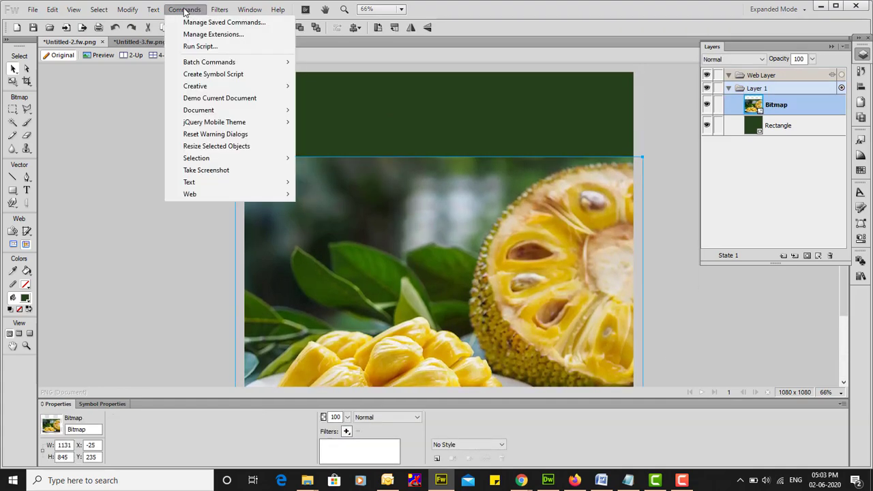
pyautogui.moveTo(196, 86)
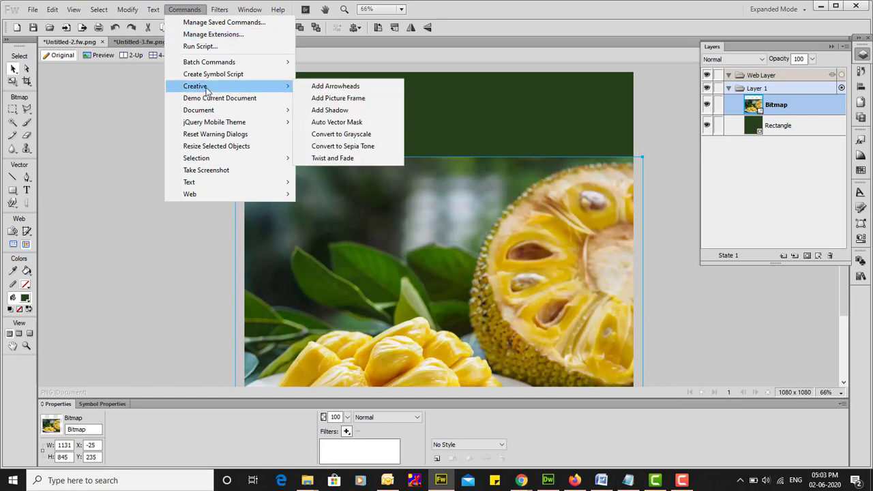
pyautogui.click(348, 122)
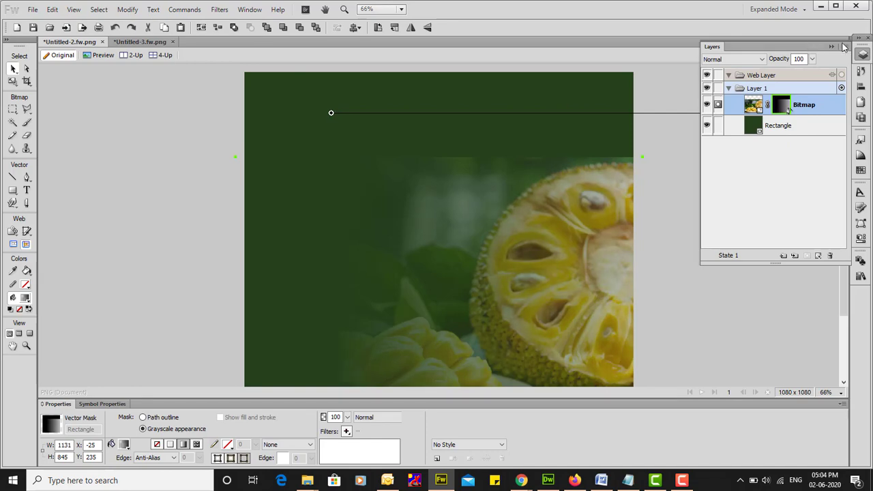
pyautogui.click(832, 46)
pyautogui.moveTo(737, 113); pyautogui.dragTo(323, 265)
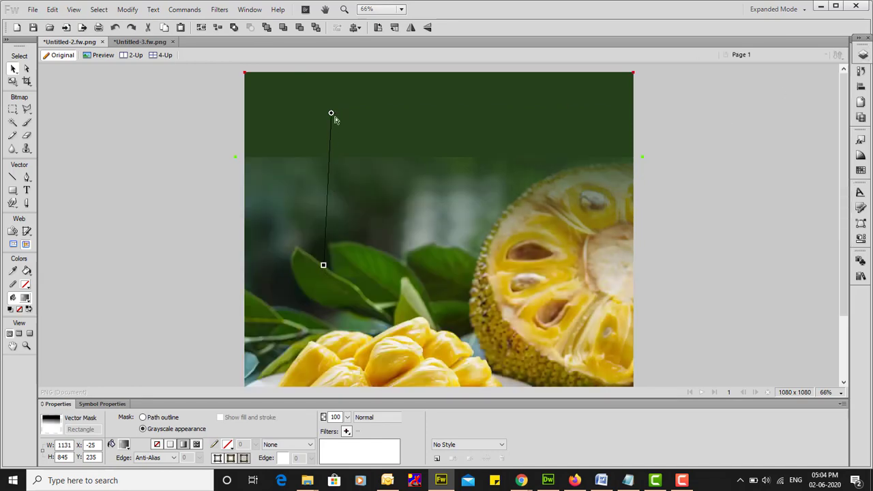
pyautogui.moveTo(331, 113); pyautogui.dragTo(425, 155)
pyautogui.moveTo(323, 264); pyautogui.dragTo(424, 264)
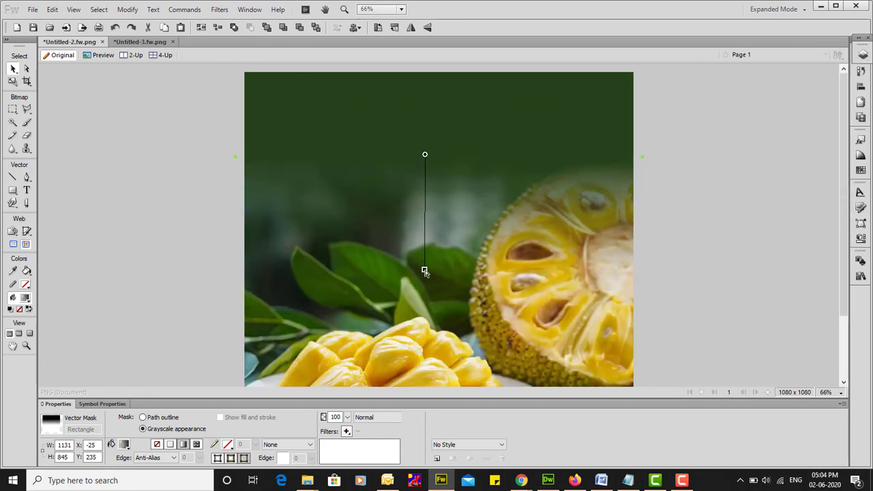
pyautogui.click(696, 155)
# - View the design at actual size and select the green background rectangle
pyautogui.hotkey('ctrl', '1')
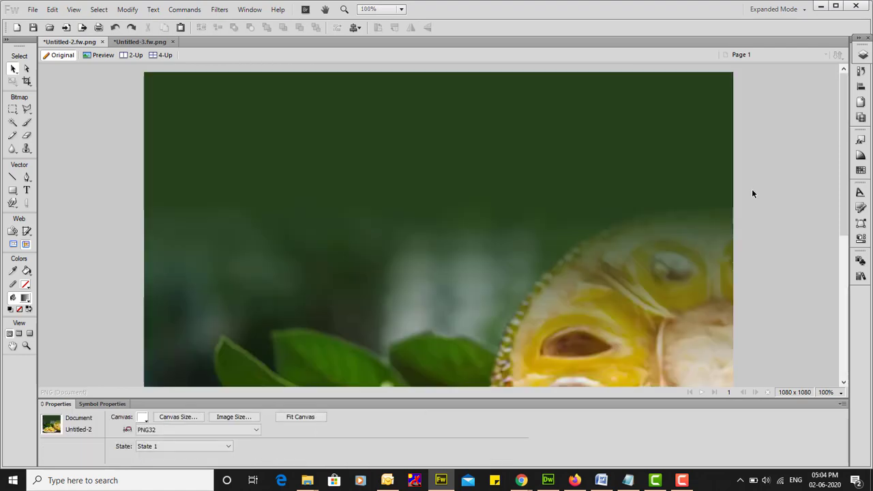
pyautogui.scroll(-3, 292, 271)
pyautogui.scroll(-2, 298, 270)
pyautogui.scroll(2, 298, 270)
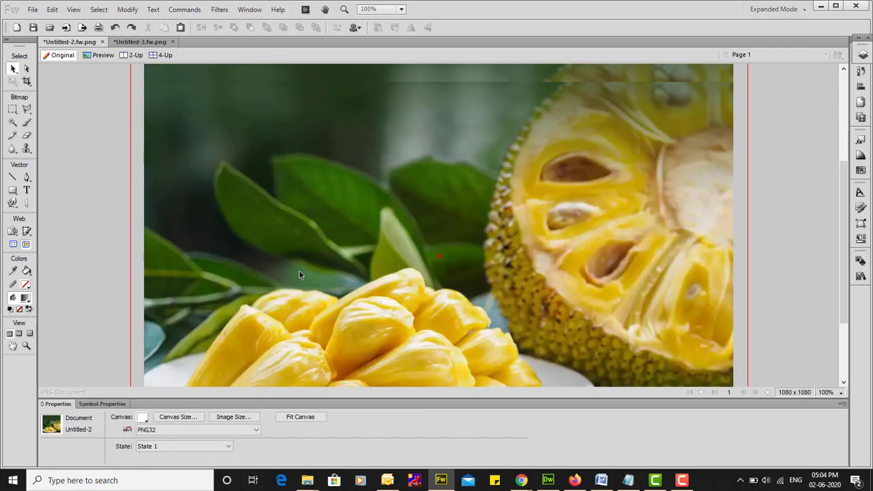
pyautogui.scroll(3, 298, 270)
pyautogui.click(426, 145)
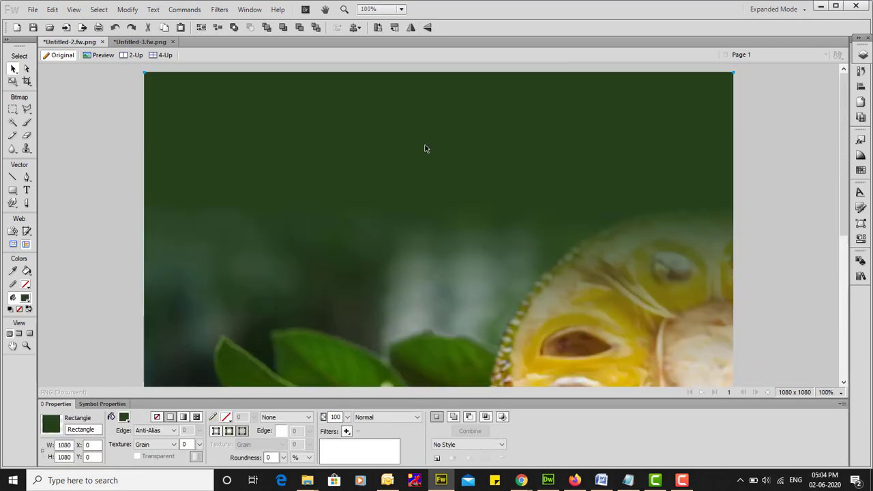
pyautogui.click(601, 480)
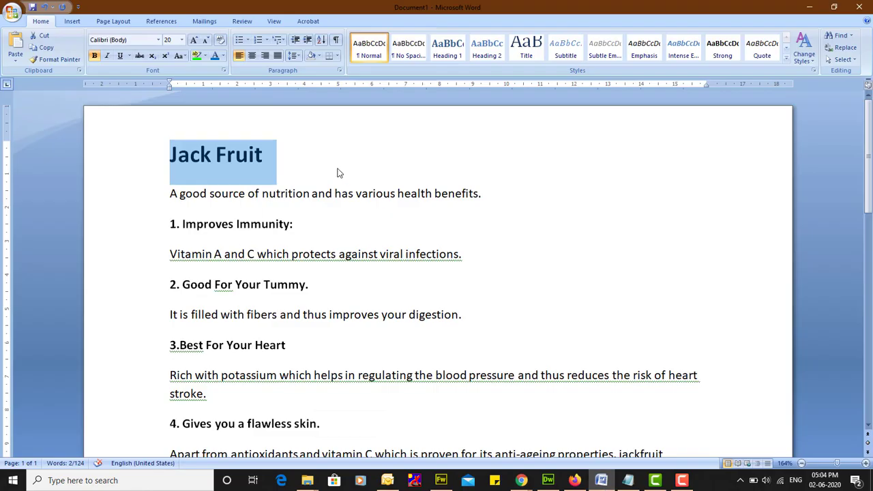
pyautogui.click(440, 480)
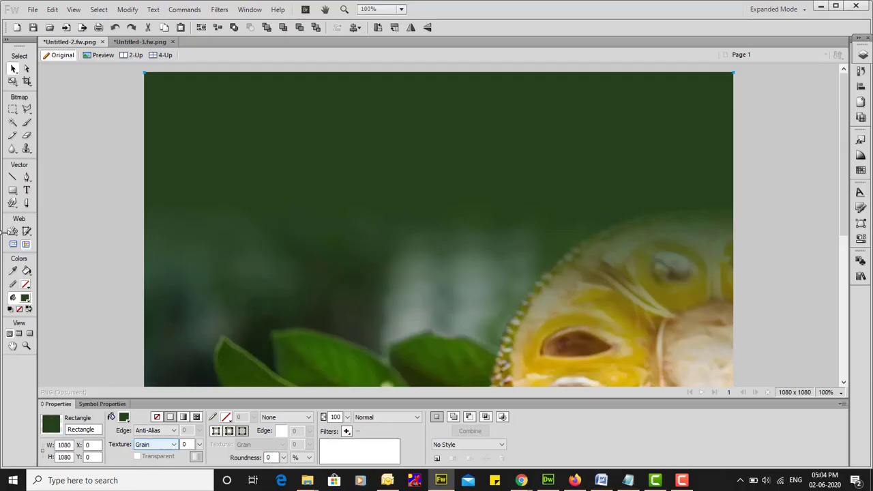
# - Paste the Jack Fruit title as text near the top, set in Rubik
pyautogui.click(26, 191)
pyautogui.click(310, 131)
pyautogui.write('Jack Fruit')
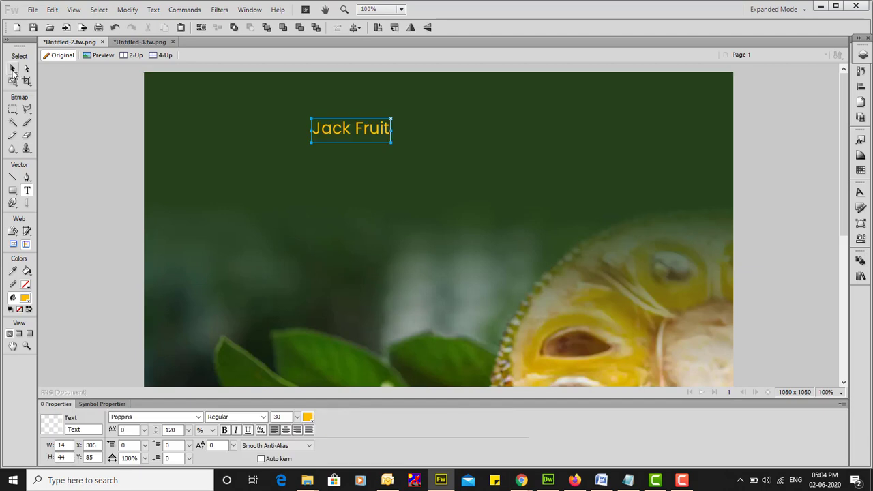
pyautogui.moveTo(347, 127); pyautogui.dragTo(406, 127)
pyautogui.click(145, 416)
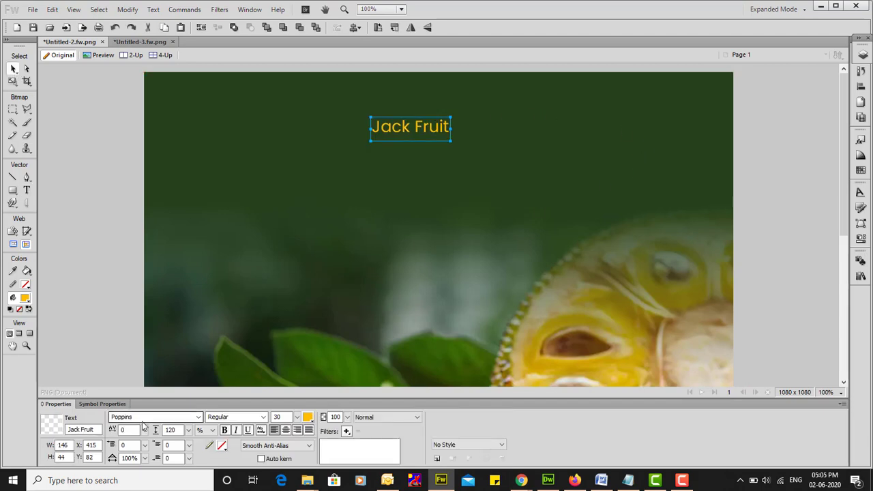
pyautogui.write('Rubik')
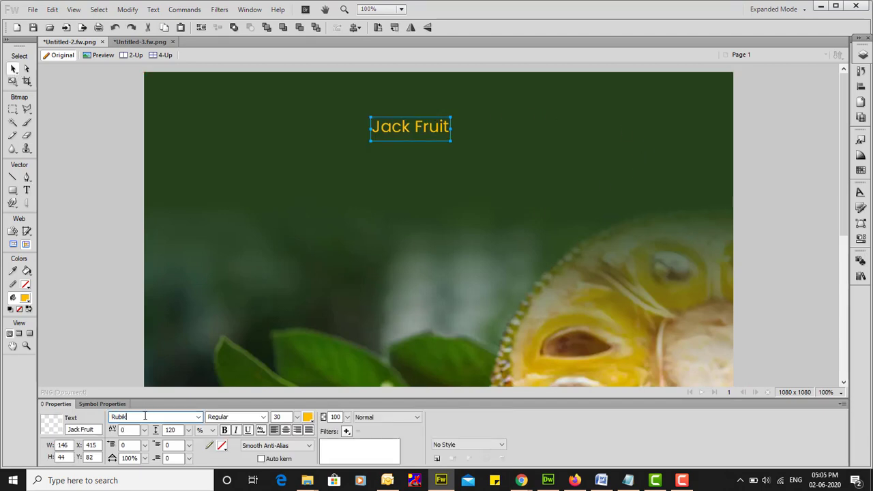
pyautogui.press('Return')
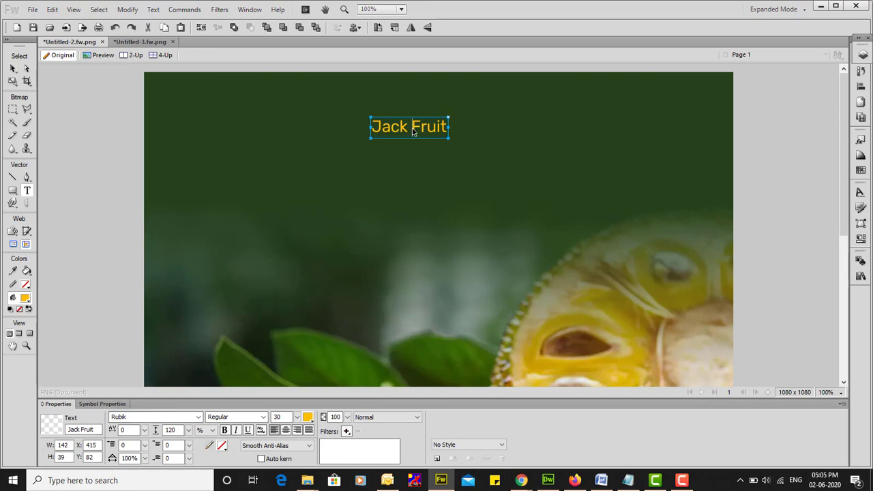
# - Move the Jack Fruit title up and to the right in the green band
pyautogui.click(14, 66)
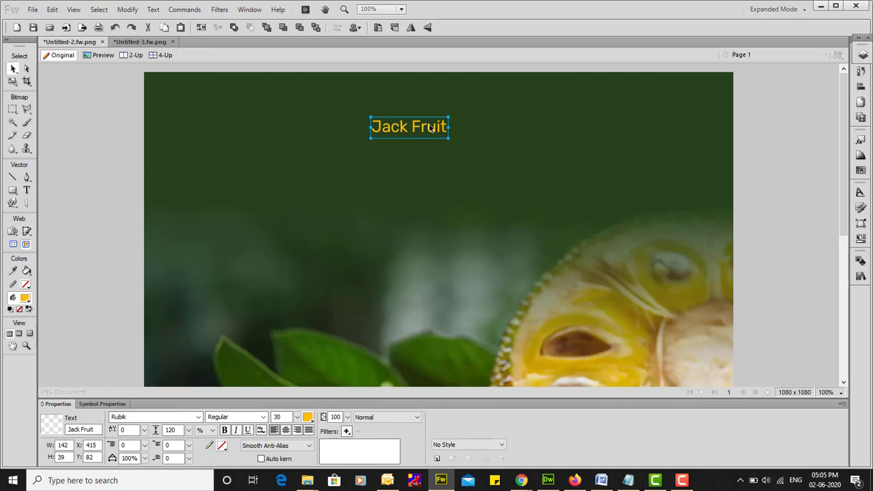
pyautogui.moveTo(443, 125)
pyautogui.mouseDown()
pyautogui.moveTo(464, 116)
pyautogui.moveTo(392, 141)
pyautogui.mouseUp()
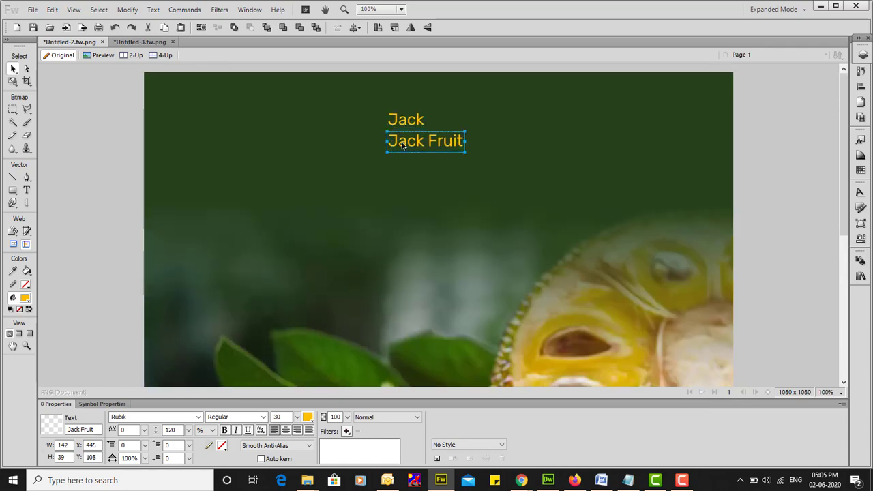
pyautogui.scroll(-5, 418, 205)
pyautogui.scroll(3, 418, 204)
pyautogui.scroll(3, 418, 204)
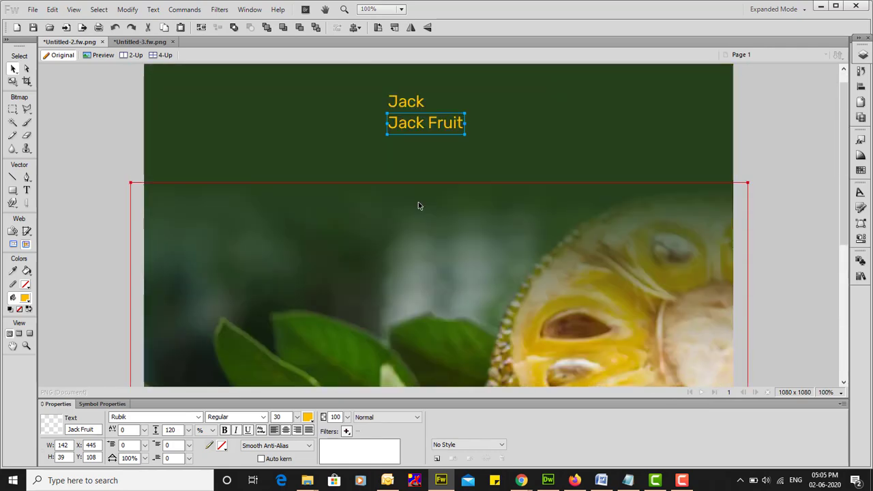
pyautogui.scroll(-3, 418, 204)
pyautogui.scroll(-4, 416, 208)
pyautogui.scroll(10, 414, 206)
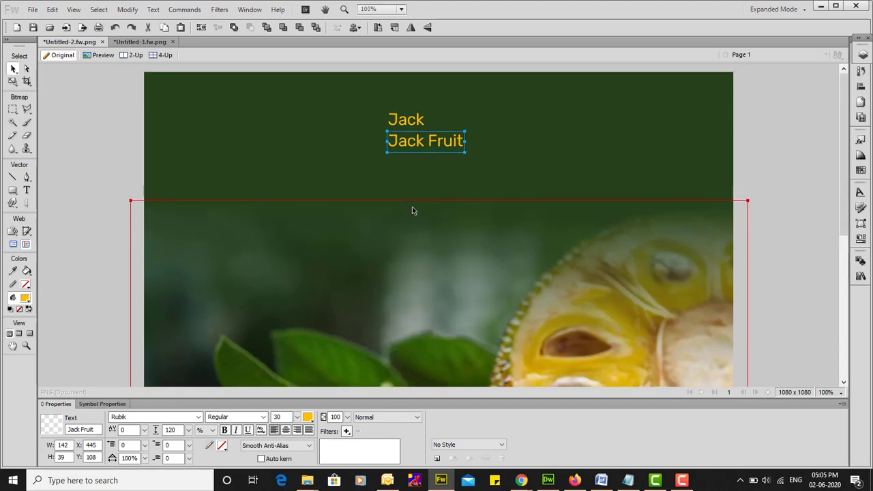
# - Set both the Jack and Fruit text lines to size 80
pyautogui.click(772, 119)
pyautogui.click(406, 120)
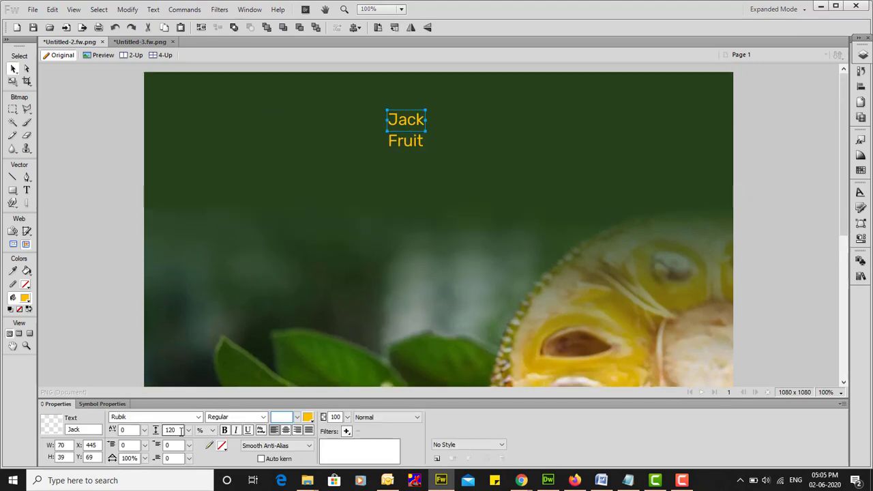
pyautogui.write('80')
pyautogui.press('Return')
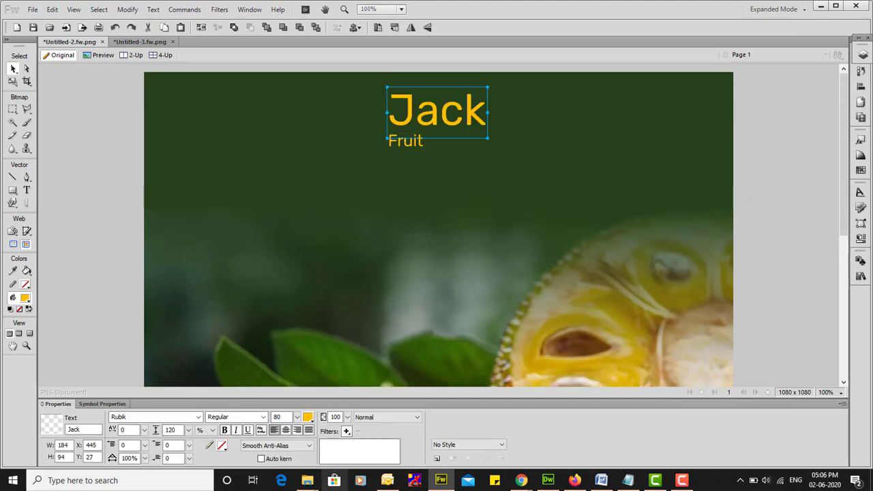
pyautogui.keyDown('shift'); pyautogui.click(406, 116); pyautogui.keyUp('shift')
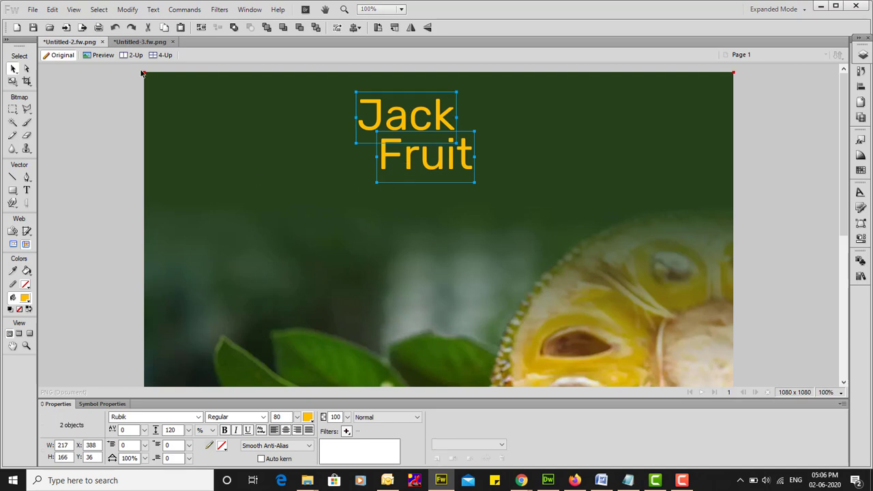
pyautogui.click(194, 12)
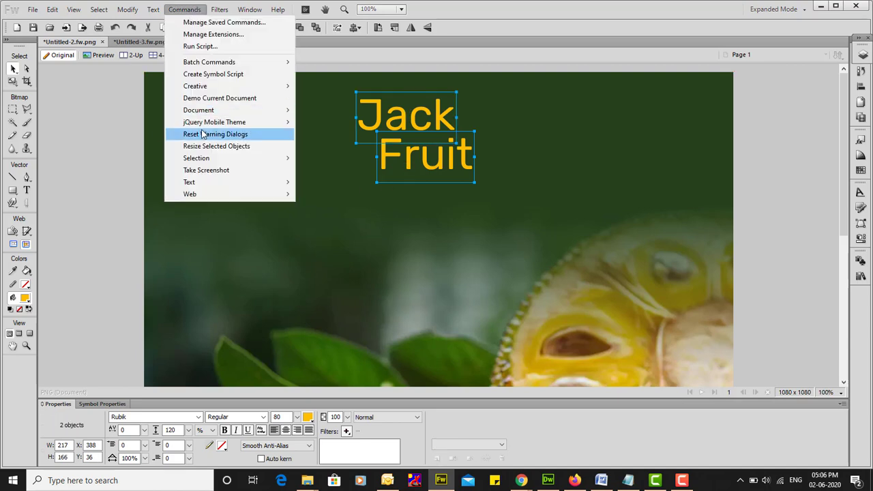
pyautogui.moveTo(225, 182)
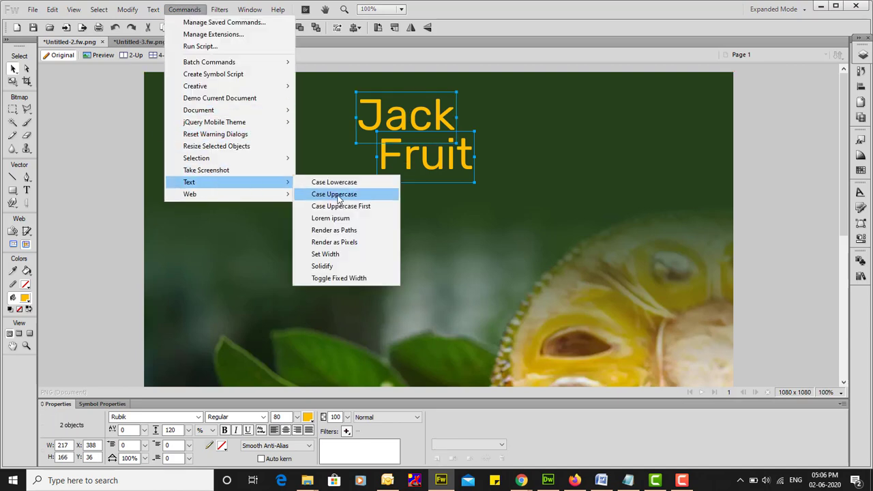
# - Convert the title to uppercase and align JACK directly above FRUIT
pyautogui.click(334, 195)
pyautogui.click(748, 136)
pyautogui.click(457, 176)
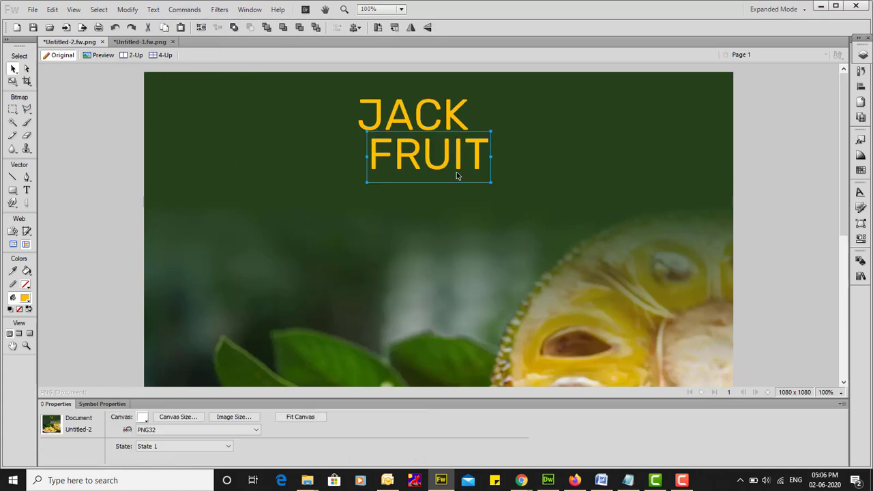
pyautogui.click(418, 121)
pyautogui.moveTo(421, 121); pyautogui.dragTo(442, 123)
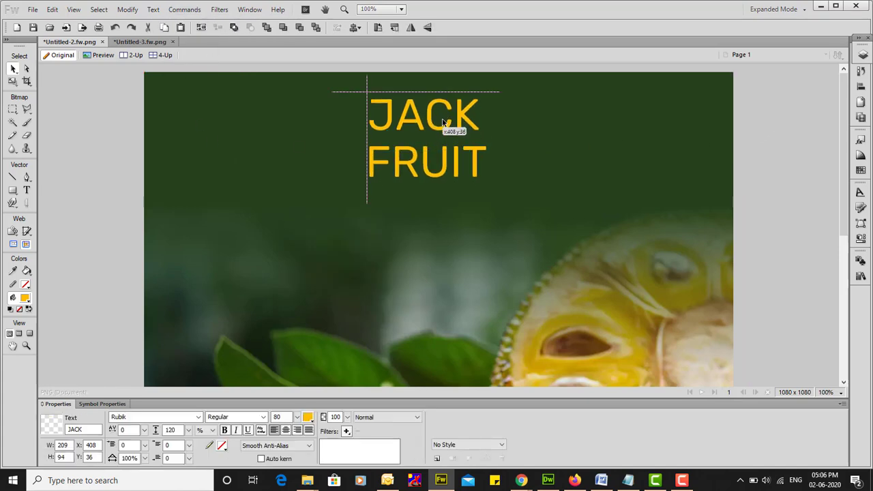
# - Enlarge the title words to 120 pt and line FRUIT up under JACK
pyautogui.click(281, 417)
pyautogui.write('120')
pyautogui.press('Return')
pyautogui.click(503, 171)
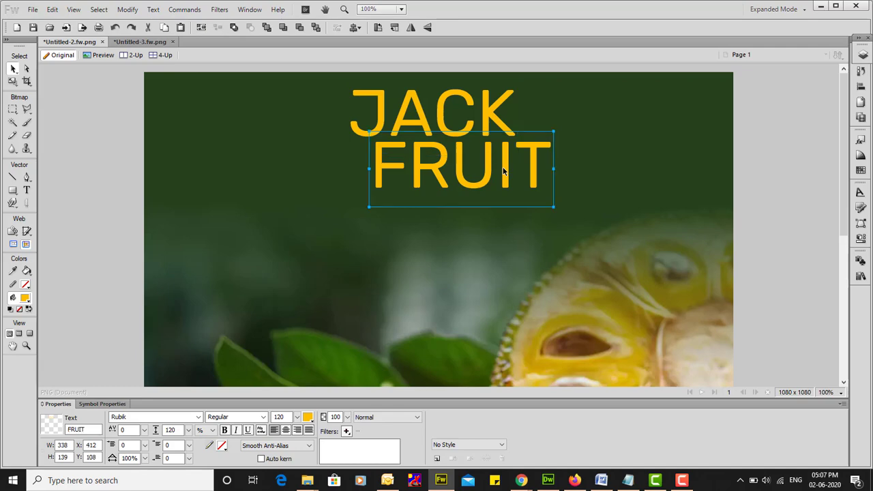
pyautogui.click(477, 118)
pyautogui.moveTo(498, 179); pyautogui.dragTo(492, 175)
# - Set both JACK and FRUIT to Rubik Bold
pyautogui.click(429, 116)
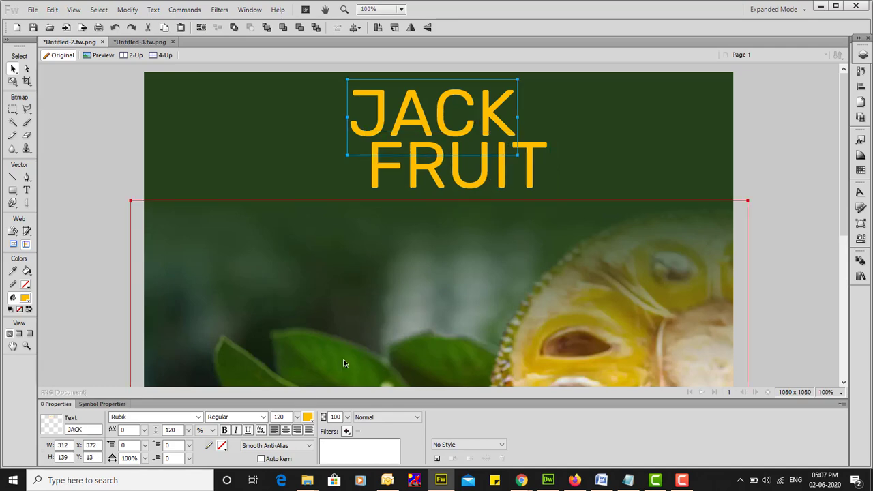
pyautogui.click(265, 418)
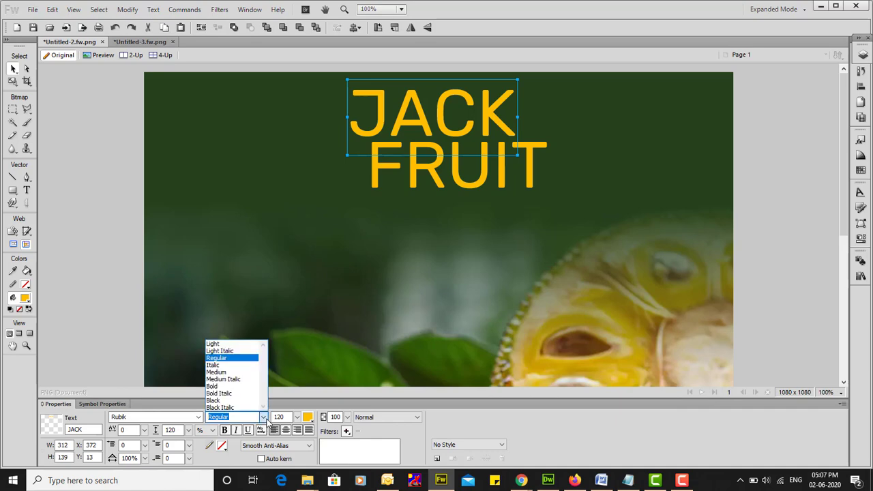
pyautogui.click(223, 387)
pyautogui.click(423, 171)
pyautogui.click(264, 417)
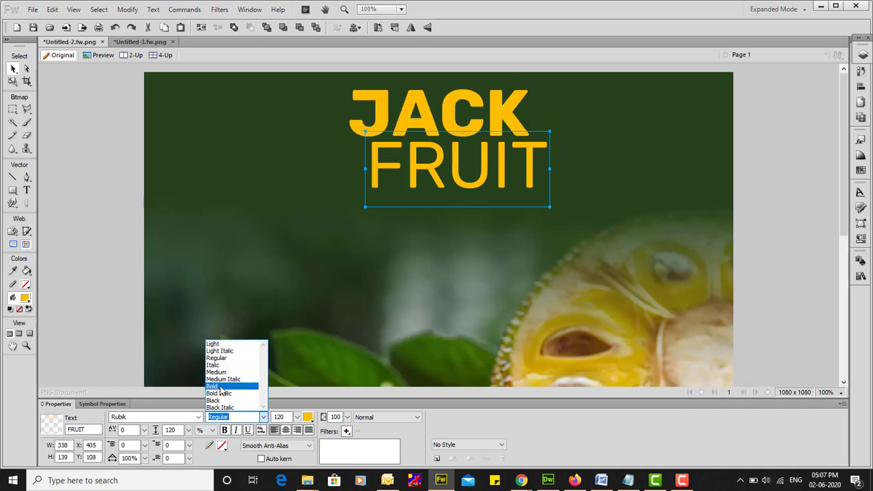
pyautogui.click(221, 387)
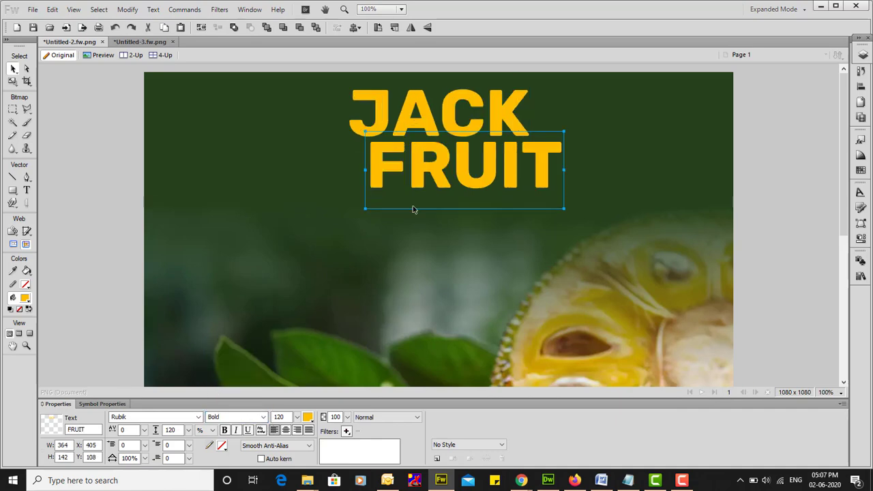
pyautogui.scroll(-3, 544, 264)
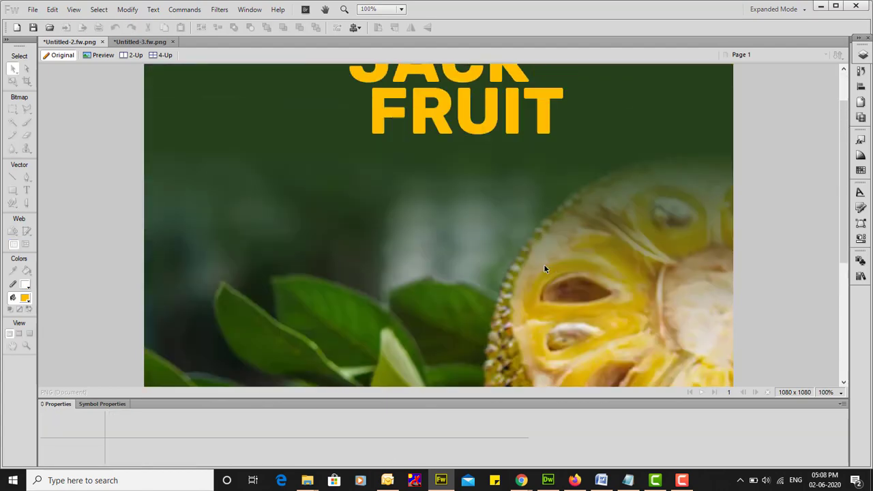
pyautogui.scroll(3, 544, 268)
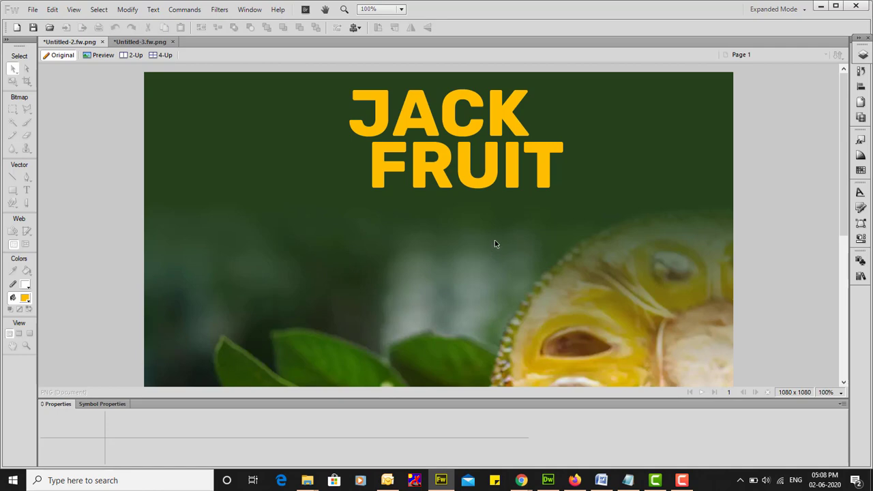
pyautogui.click(415, 101)
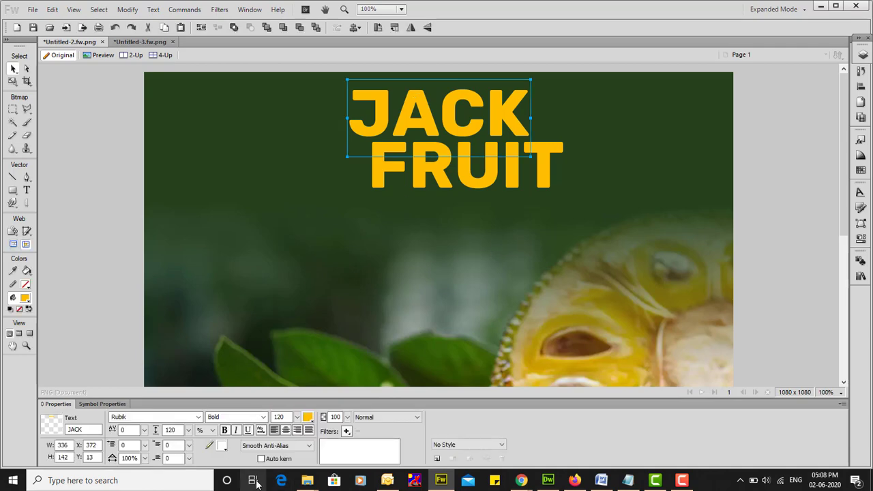
# - Italicize the title and give JACK and FRUIT a white outline of size 5
pyautogui.click(236, 429)
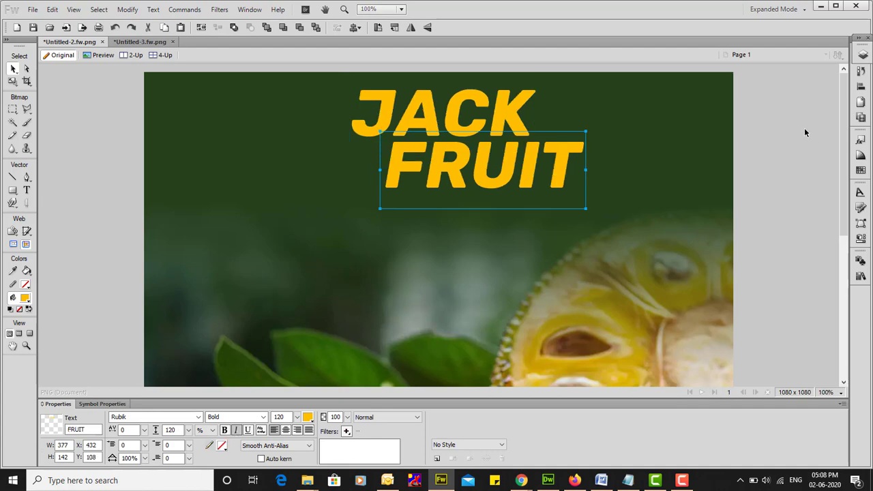
pyautogui.click(804, 132)
pyautogui.click(530, 149)
pyautogui.keyDown('shift'); pyautogui.click(563, 161); pyautogui.keyUp('shift')
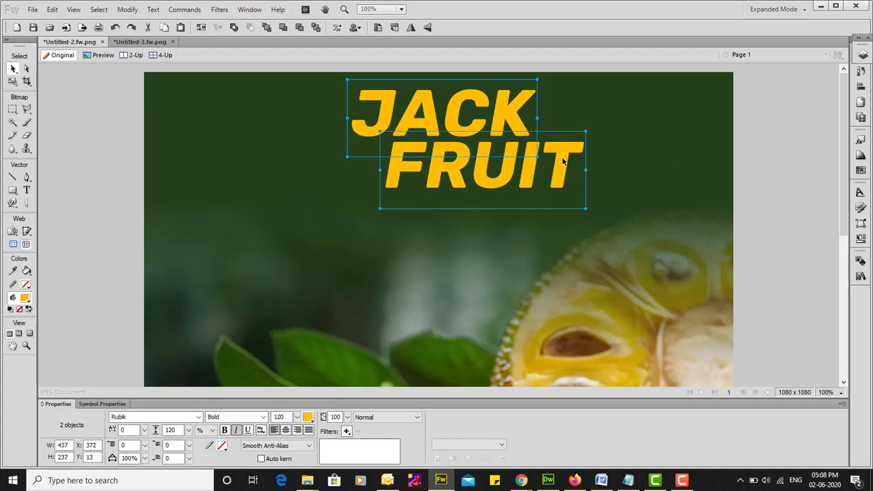
pyautogui.click(26, 286)
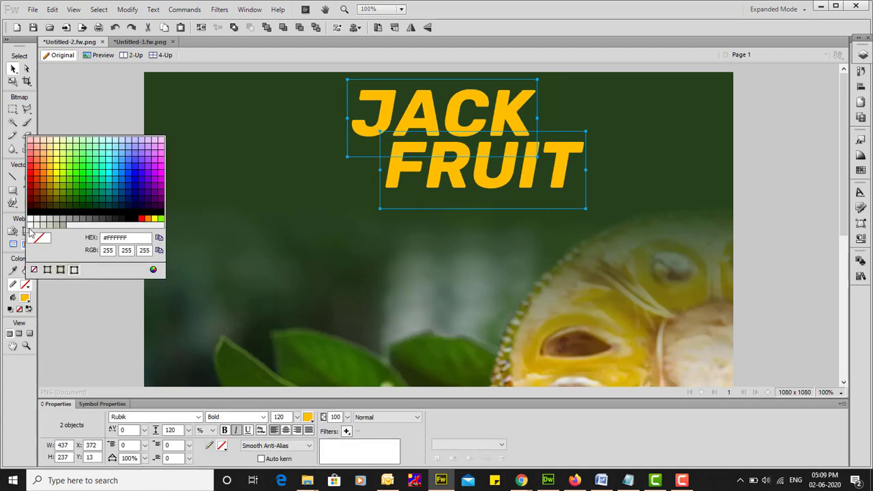
pyautogui.click(30, 218)
pyautogui.click(26, 285)
pyautogui.click(91, 269)
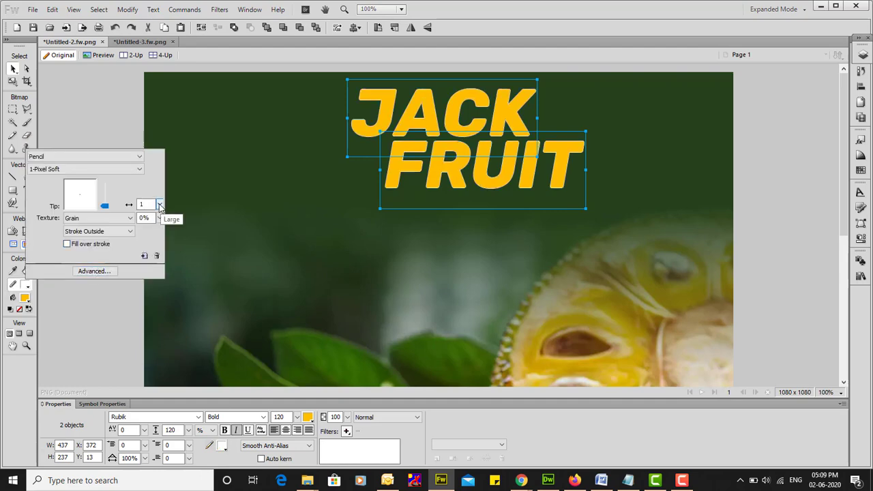
pyautogui.moveTo(159, 205); pyautogui.dragTo(164, 207)
# - Copy the 'A good source of…' paragraph from the Word document
pyautogui.click(354, 219)
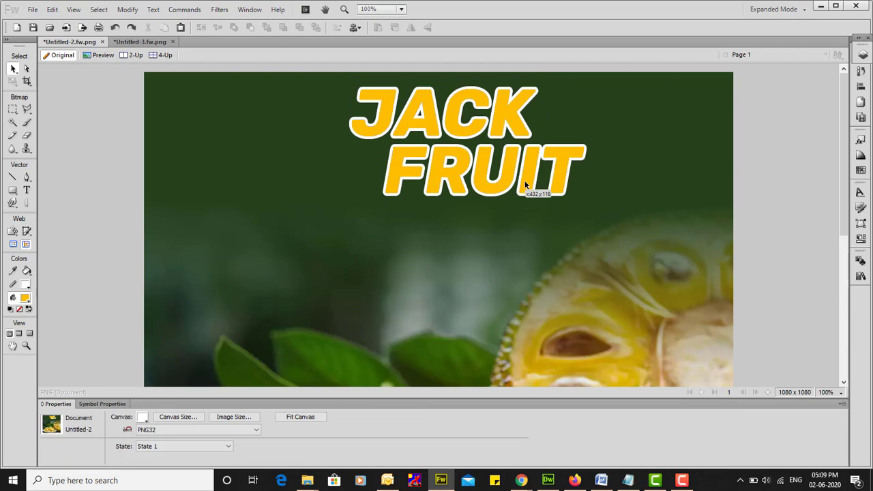
pyautogui.click(536, 176)
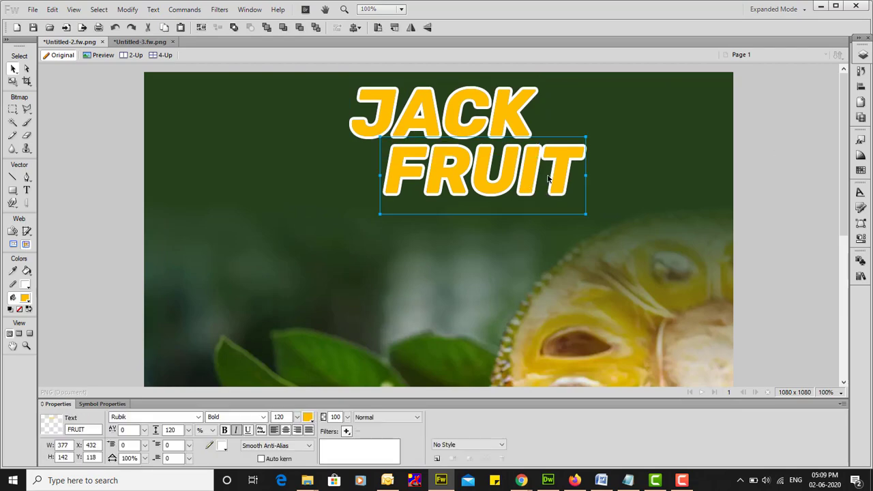
pyautogui.hotkey('alt', 'Tab')
pyautogui.tripleClick(277, 194)
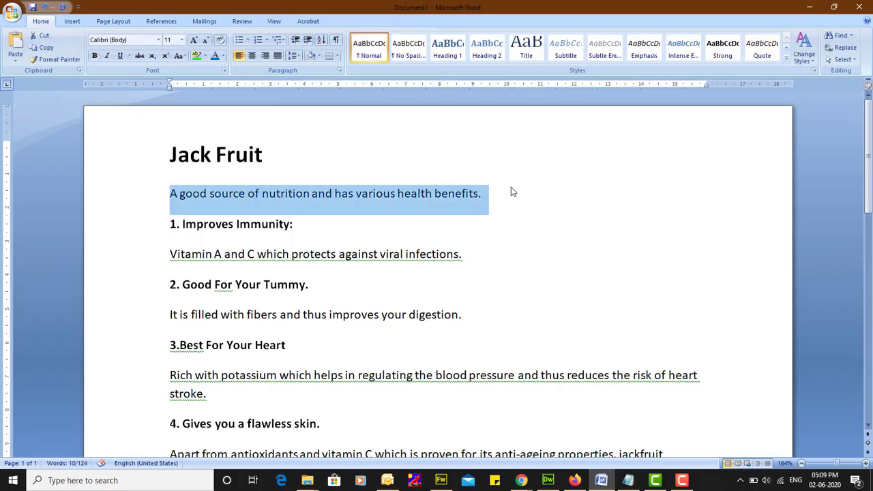
pyautogui.click(441, 480)
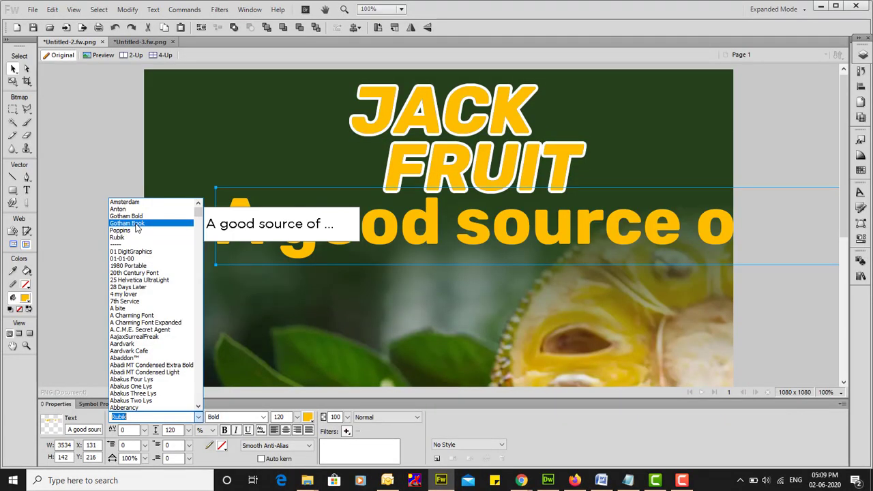
# - Set the tagline in Gotham Book at 50 and move it onto the canvas
pyautogui.click(136, 225)
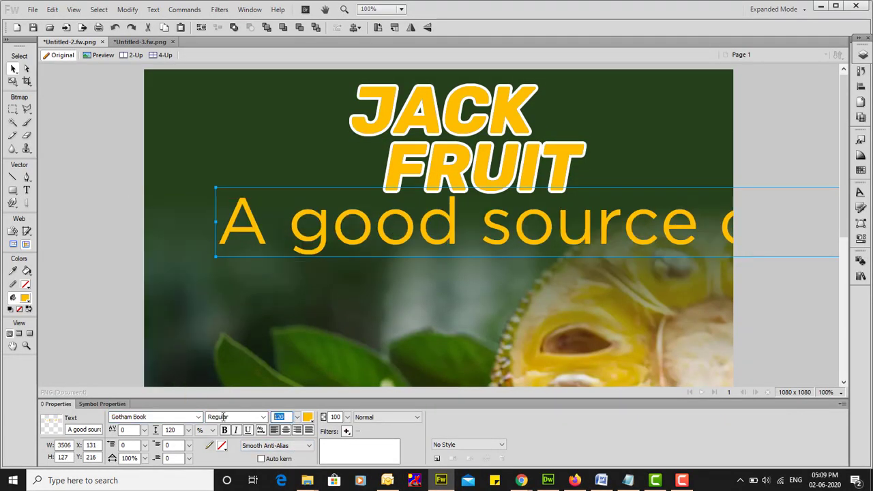
pyautogui.write('50')
pyautogui.press('Return')
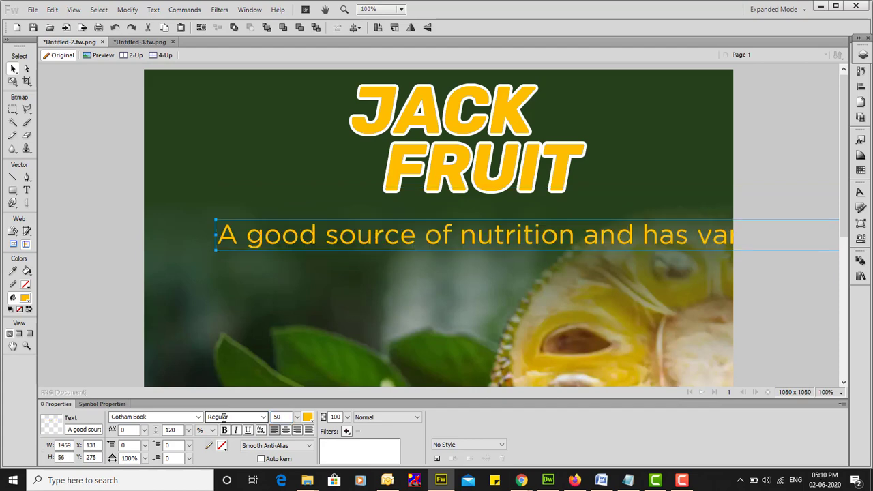
pyautogui.moveTo(674, 232)
pyautogui.mouseDown()
pyautogui.moveTo(498, 238)
pyautogui.moveTo(608, 228)
pyautogui.mouseUp()
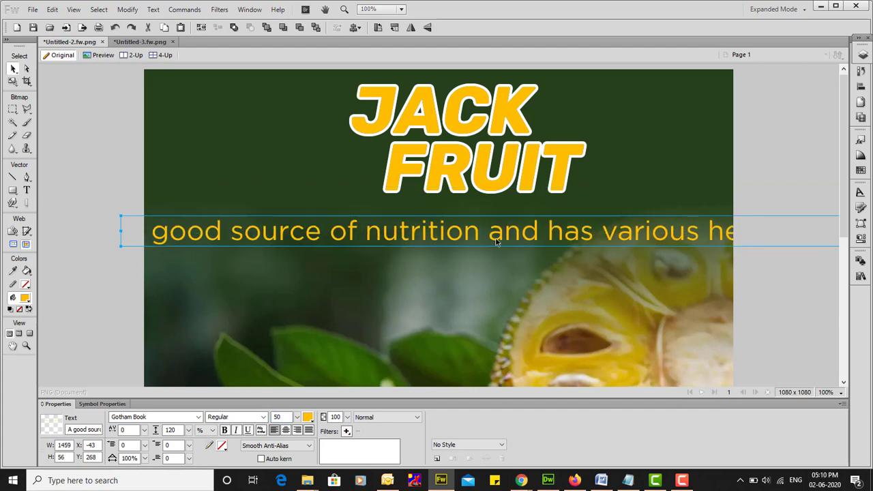
# - Break the tagline after 'and', resize to 24 pt, centre-align it under the title
pyautogui.press('t')
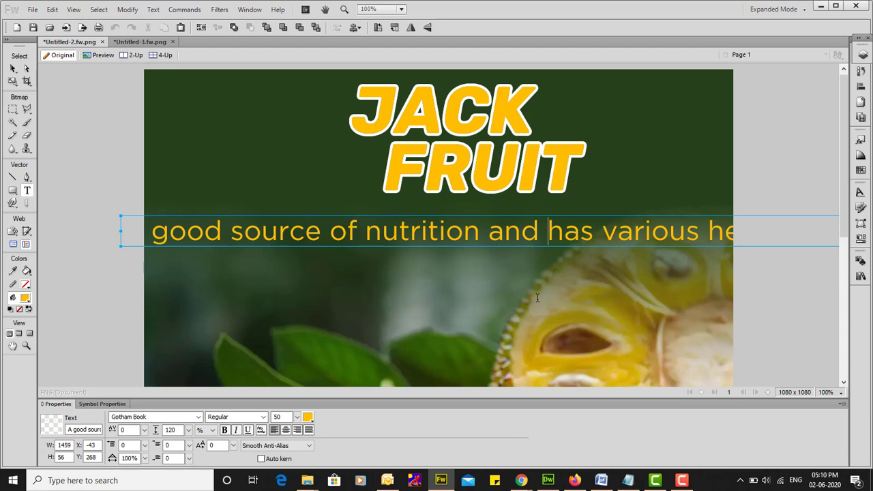
pyautogui.press('Return')
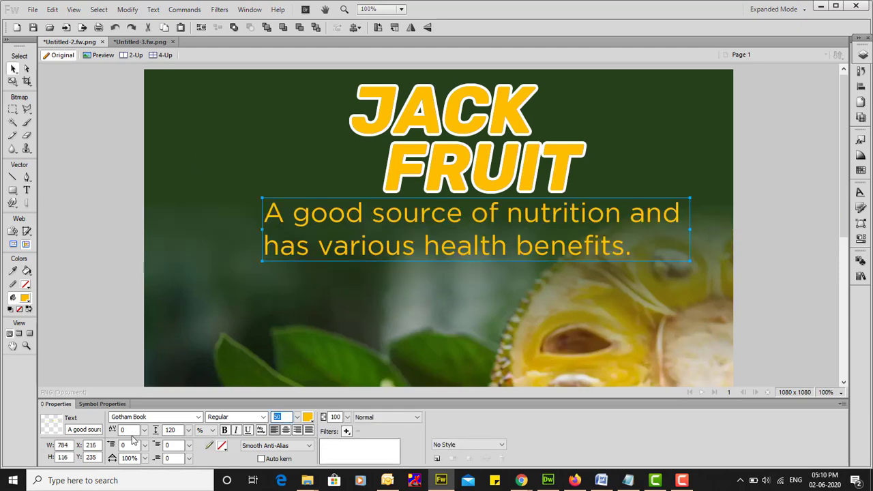
pyautogui.write('24')
pyautogui.press('Return')
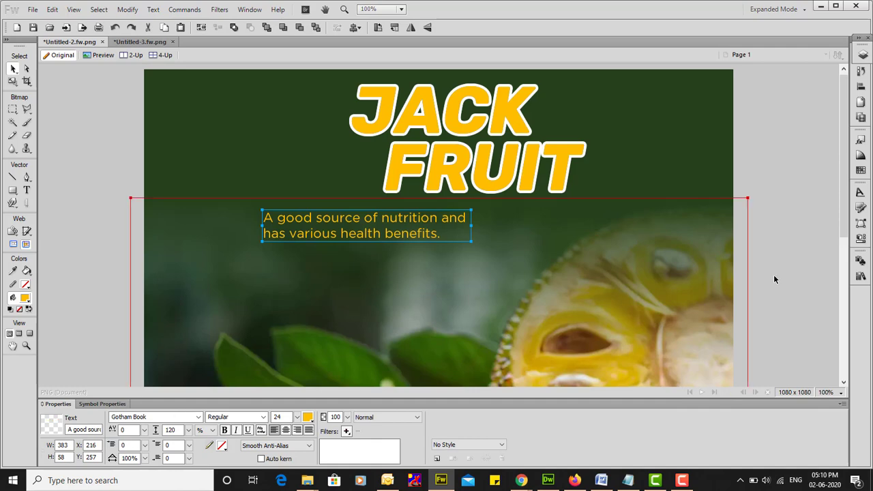
pyautogui.moveTo(378, 221)
pyautogui.mouseDown()
pyautogui.moveTo(479, 218)
pyautogui.moveTo(451, 216)
pyautogui.mouseUp()
pyautogui.click(287, 431)
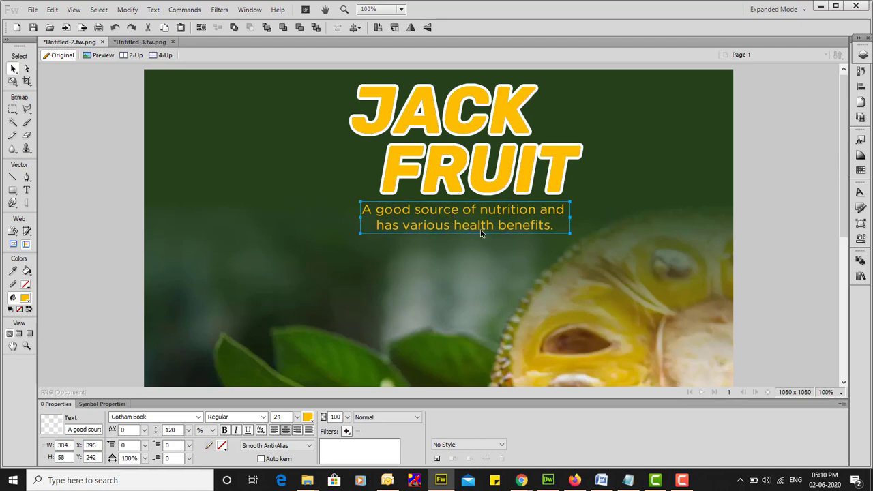
pyautogui.click(12, 190)
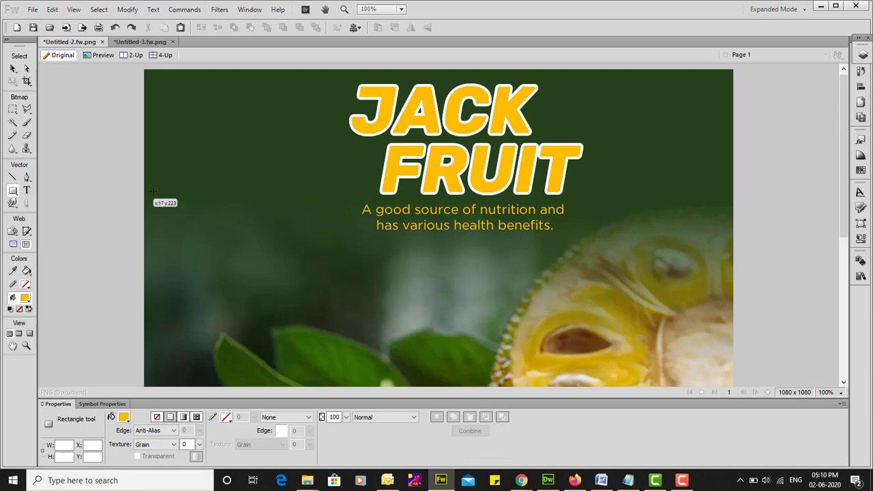
# - Draw a full-width rectangle band directly below the JACK FRUIT title
pyautogui.press('v')
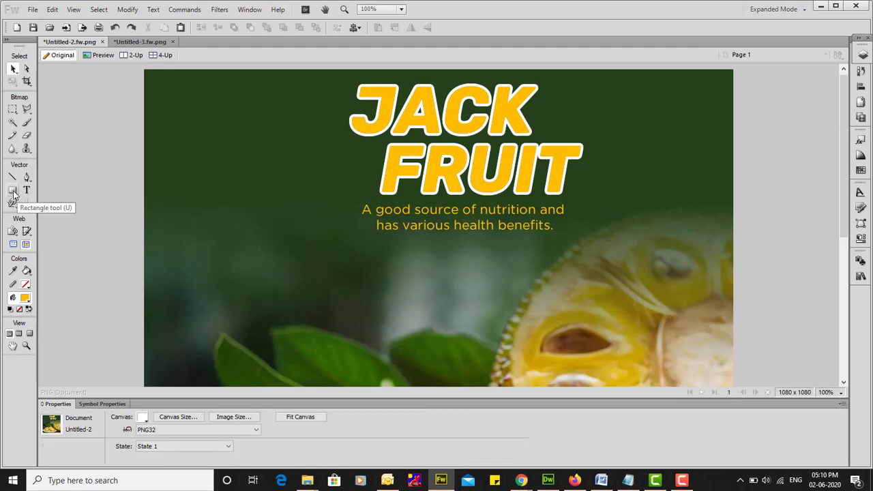
pyautogui.click(13, 195)
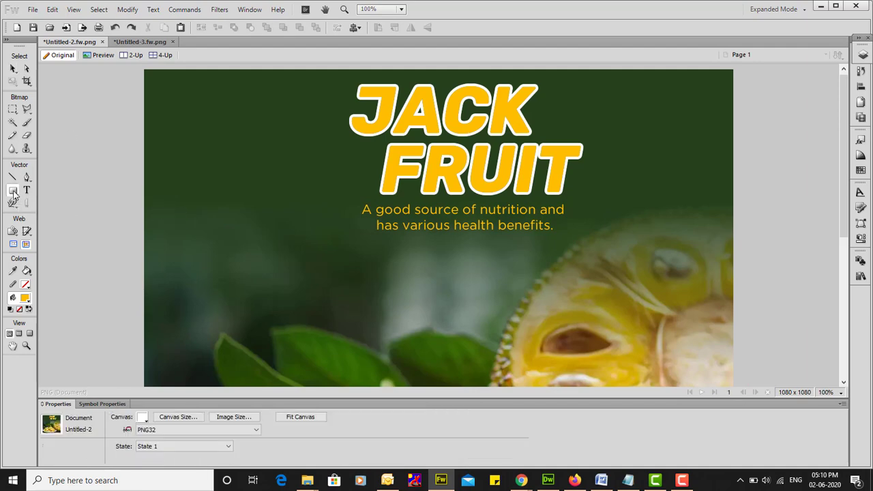
pyautogui.moveTo(144, 194)
pyautogui.mouseDown()
pyautogui.moveTo(528, 254)
pyautogui.moveTo(734, 253)
pyautogui.mouseUp()
pyautogui.hotkey('shift', 'Up')
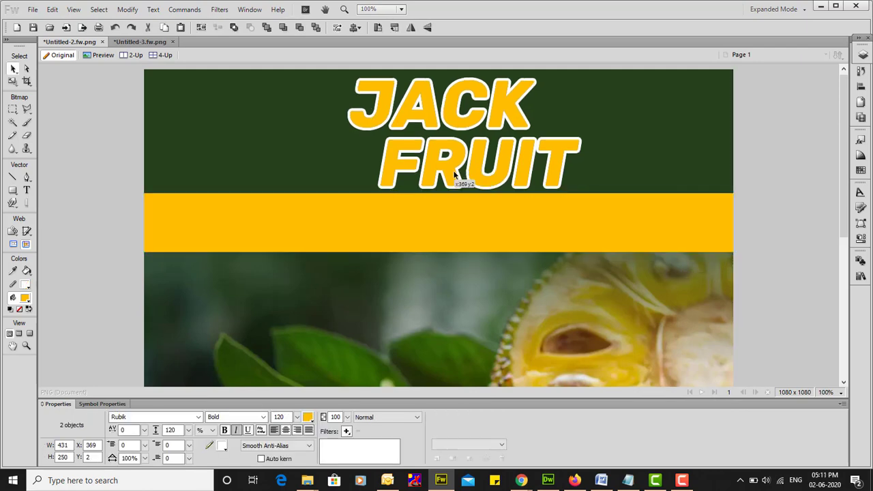
# - Fill the new band with white
pyautogui.click(795, 142)
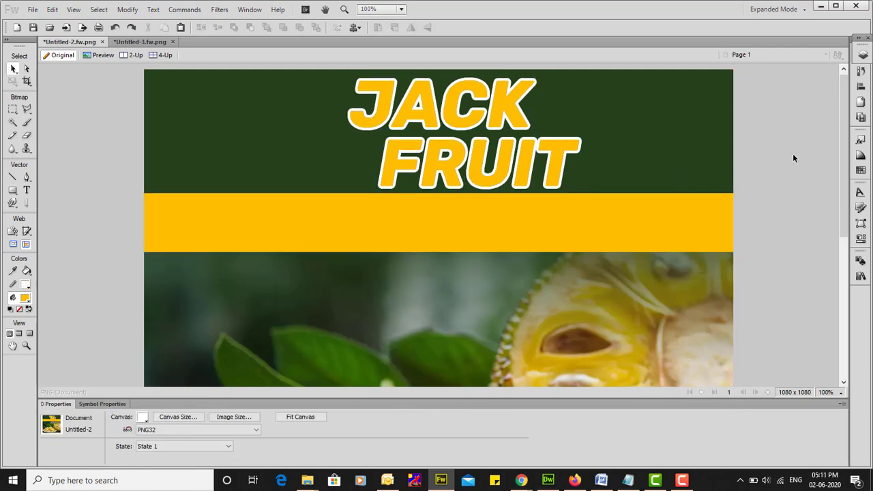
pyautogui.click(444, 126)
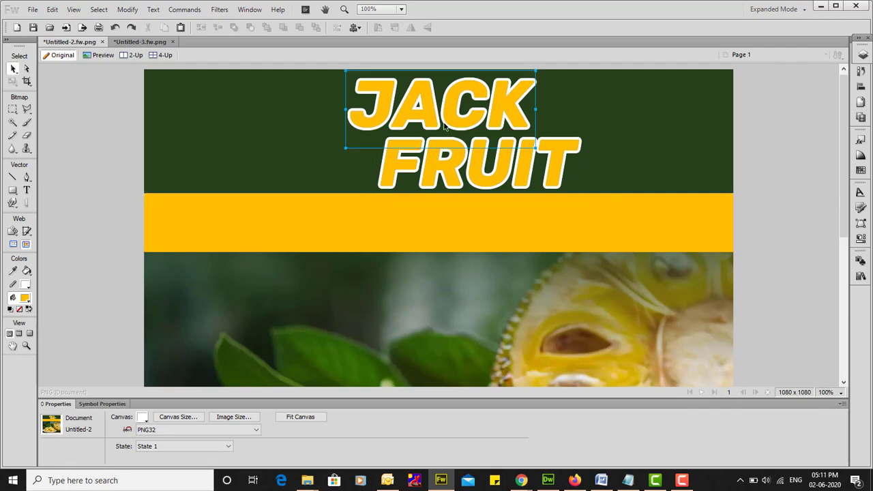
pyautogui.click(559, 170)
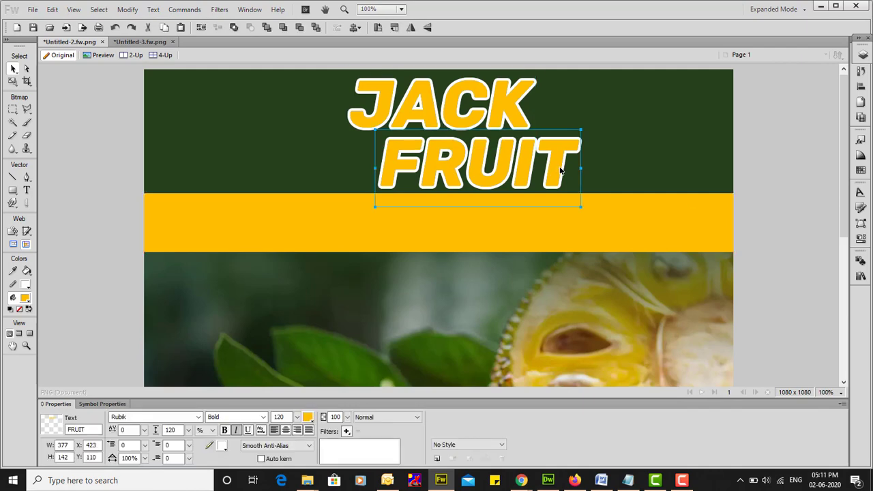
pyautogui.click(160, 222)
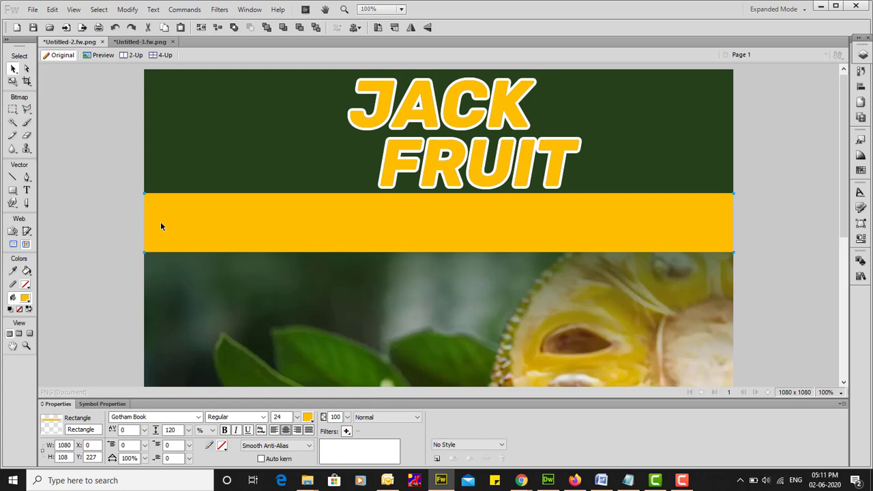
pyautogui.click(25, 298)
pyautogui.click(30, 232)
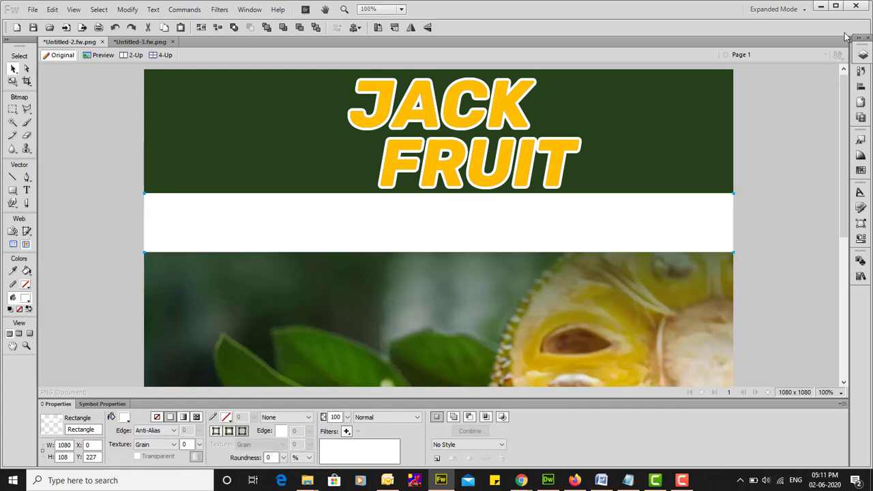
pyautogui.click(862, 54)
# - Bring the tagline in front of the white band and shorten the band to 87 px tall
pyautogui.moveTo(769, 151); pyautogui.dragTo(793, 118)
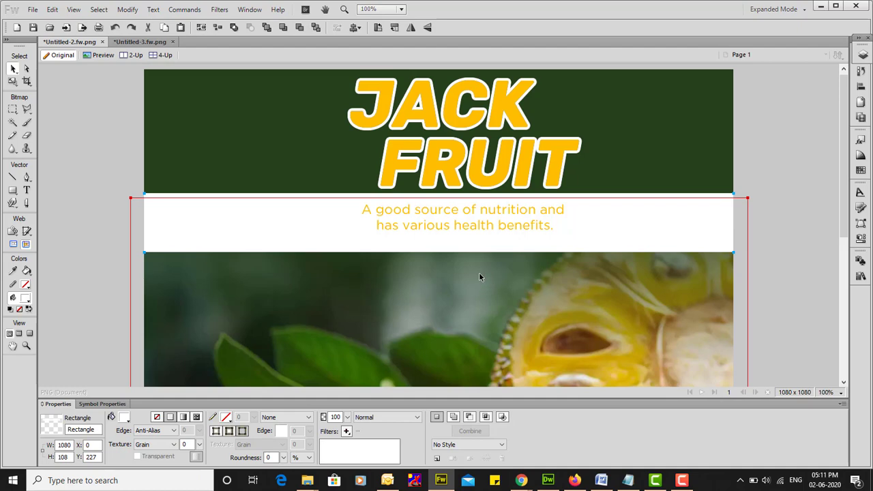
pyautogui.hotkey('ctrl', 't')
pyautogui.moveTo(438, 252); pyautogui.dragTo(438, 241)
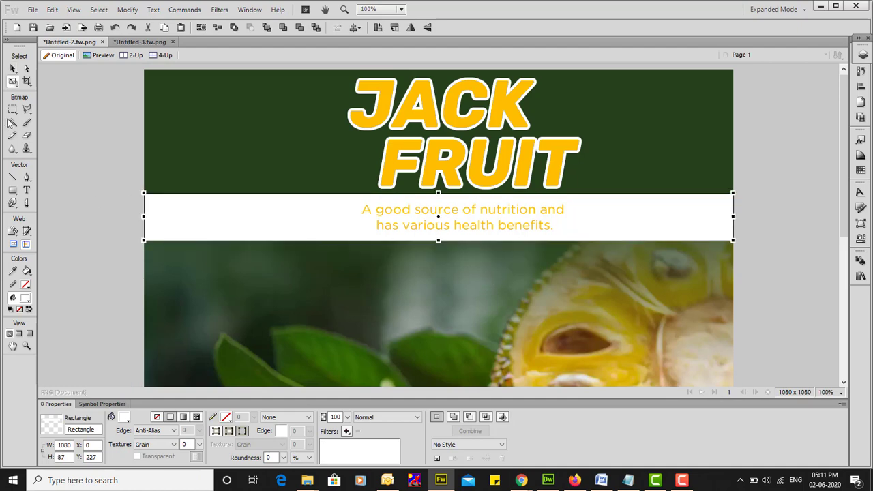
pyautogui.press('v')
pyautogui.click(470, 210)
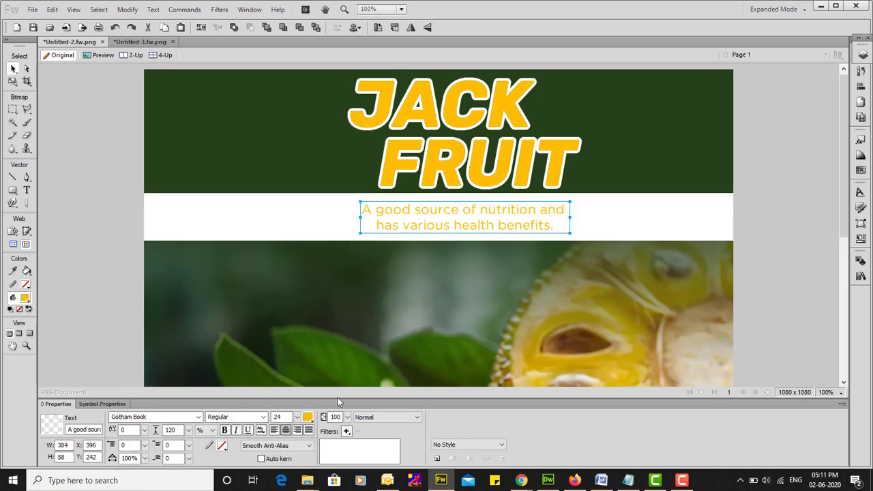
pyautogui.click(308, 417)
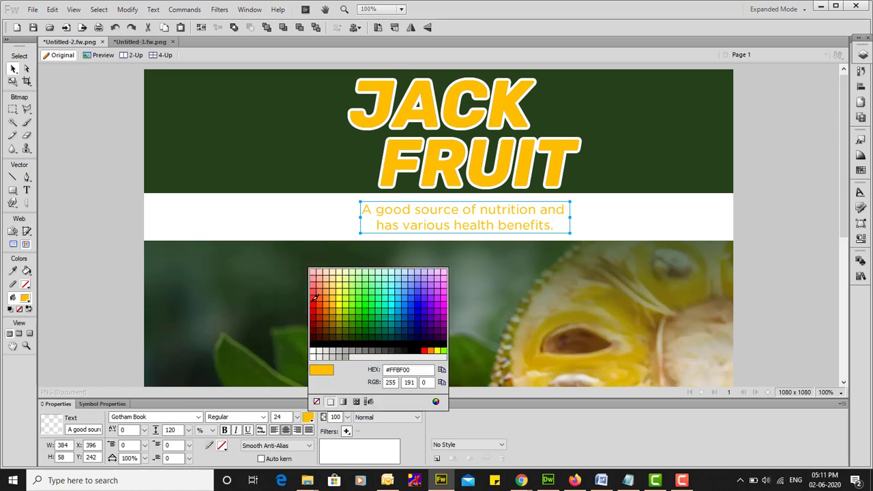
# - Colour the tagline text dark green #25411C
pyautogui.click(344, 162)
pyautogui.scroll(-2, 800, 131)
pyautogui.scroll(2, 800, 131)
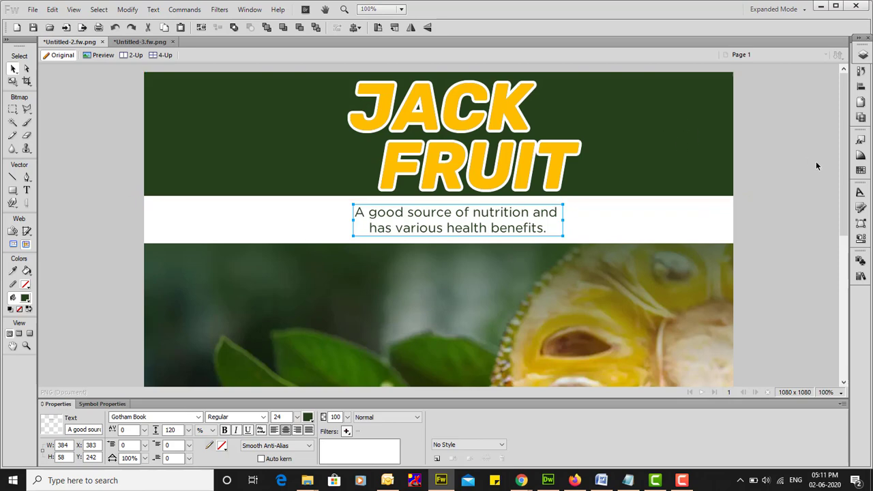
pyautogui.click(816, 161)
# - Centre the tagline horizontally on the canvas and shift JACK about 13 px left onto the guide
pyautogui.click(400, 226)
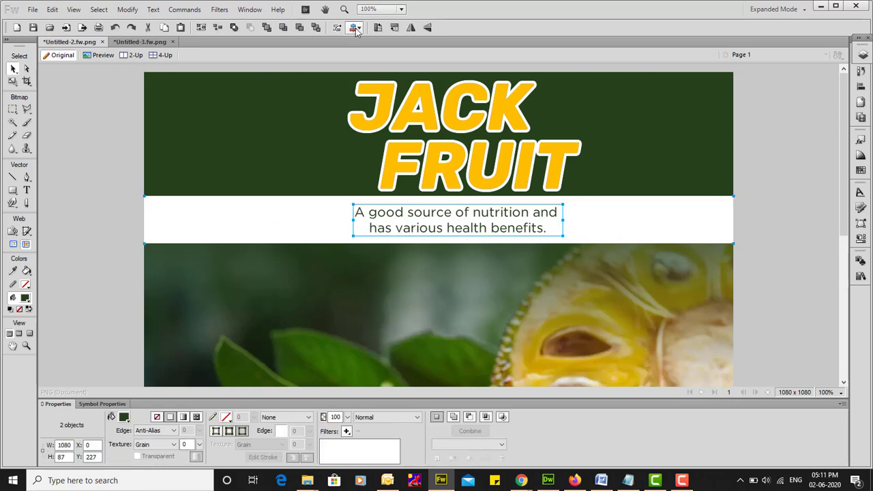
pyautogui.click(357, 28)
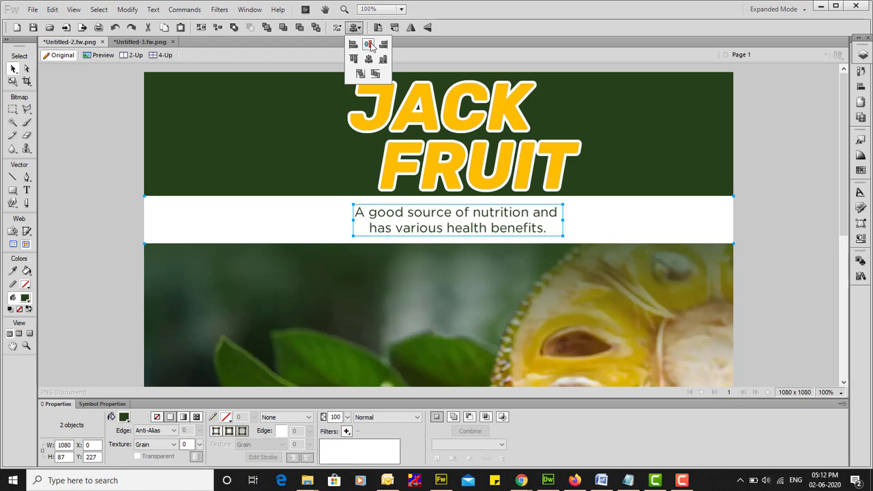
pyautogui.click(372, 45)
pyautogui.click(356, 29)
pyautogui.click(368, 59)
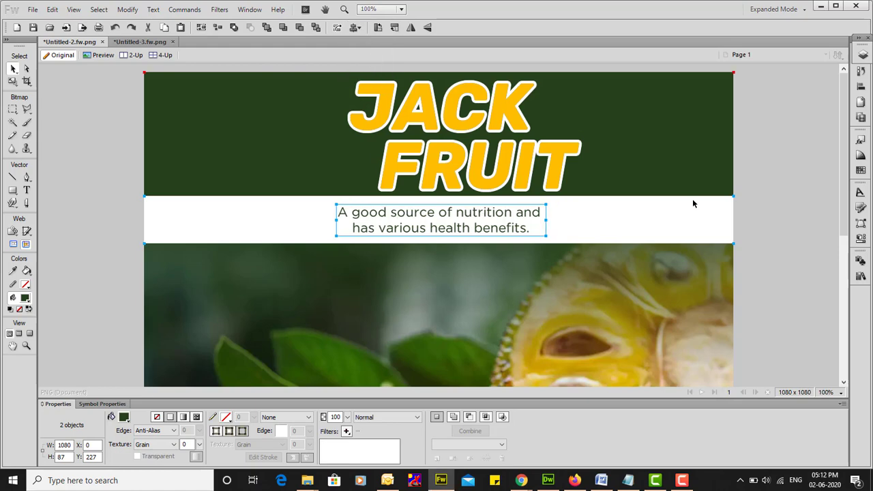
pyautogui.click(741, 116)
pyautogui.moveTo(475, 120); pyautogui.dragTo(462, 119)
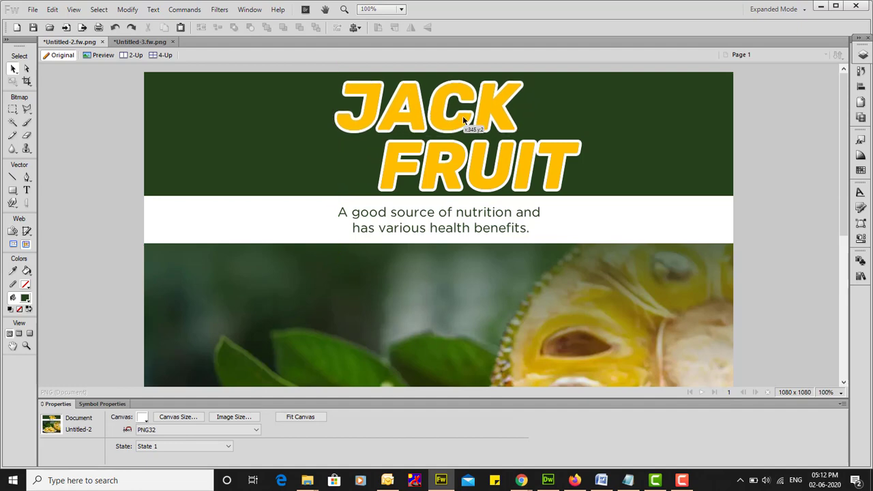
# - Shrink both JACK and FRUIT title words to font size 110
pyautogui.click(477, 164)
pyautogui.moveTo(477, 164); pyautogui.dragTo(469, 163)
pyautogui.click(792, 113)
pyautogui.scroll(-1, 792, 113)
pyautogui.scroll(1, 792, 112)
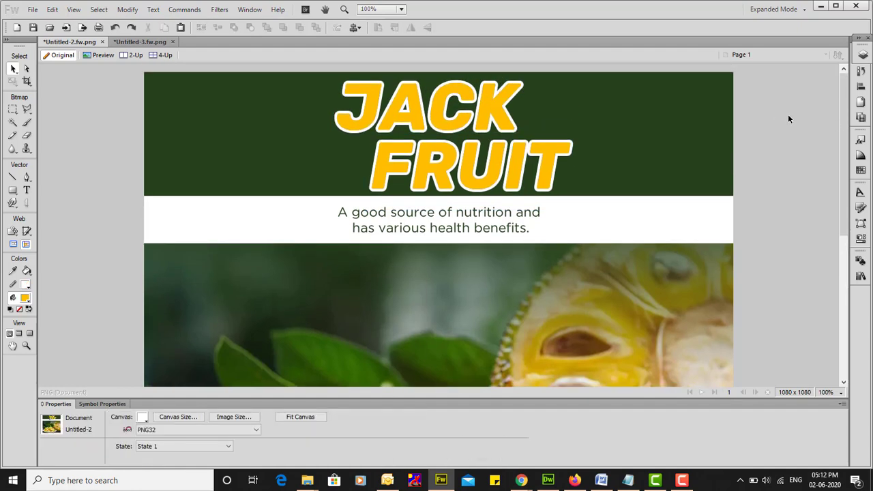
pyautogui.click(459, 116)
pyautogui.keyDown('shift'); pyautogui.click(474, 172); pyautogui.keyUp('shift')
pyautogui.doubleClick(284, 417)
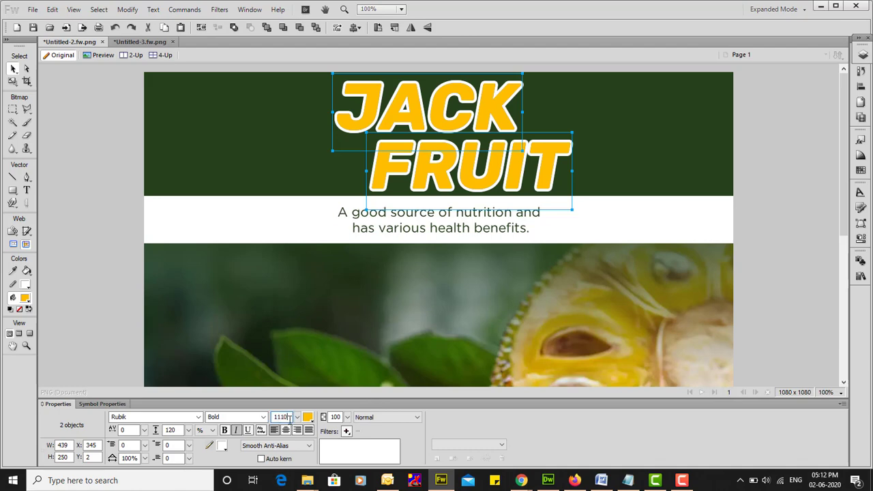
pyautogui.press('Return')
# - Nudge FRUIT slightly up-right and raise the white band's bottom edge a few pixels
pyautogui.click(508, 174)
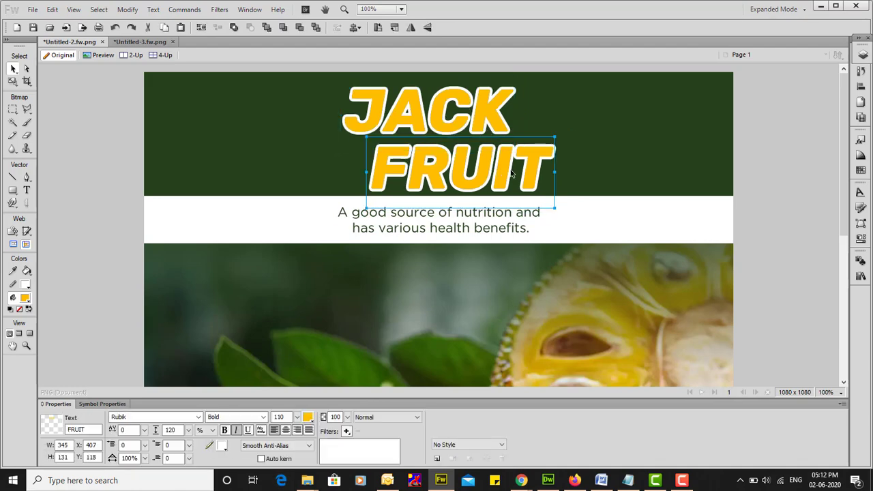
pyautogui.moveTo(513, 170); pyautogui.dragTo(516, 165)
pyautogui.click(535, 225)
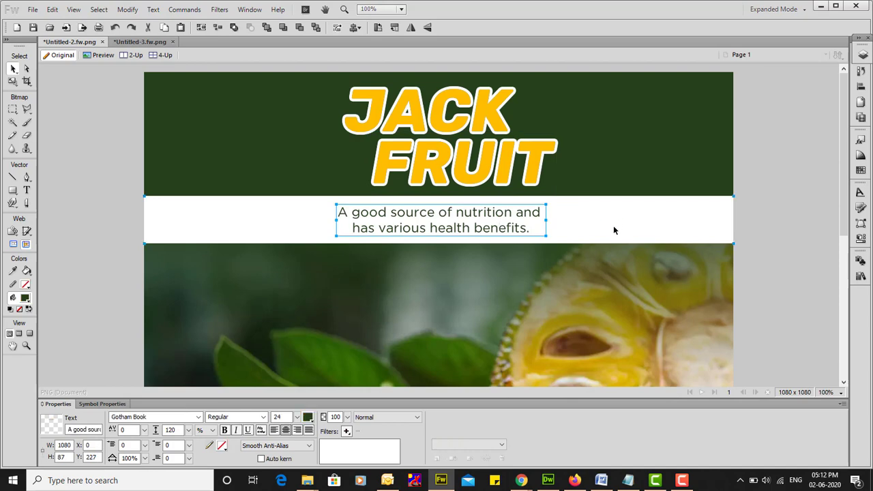
pyautogui.click(613, 225)
pyautogui.moveTo(439, 241); pyautogui.dragTo(440, 238)
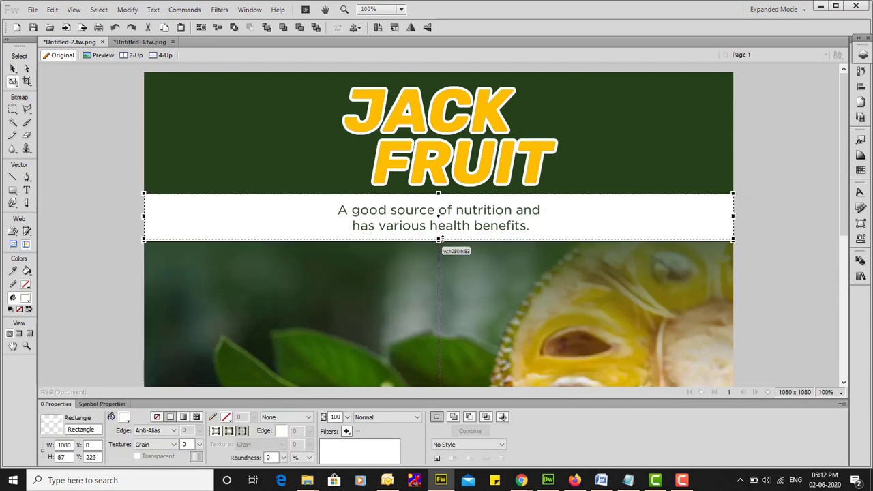
pyautogui.hotkey('ctrl', 'd')
# - Review the benefit text in the Word document, then return to the Fireworks design
pyautogui.scroll(-1, 504, 274)
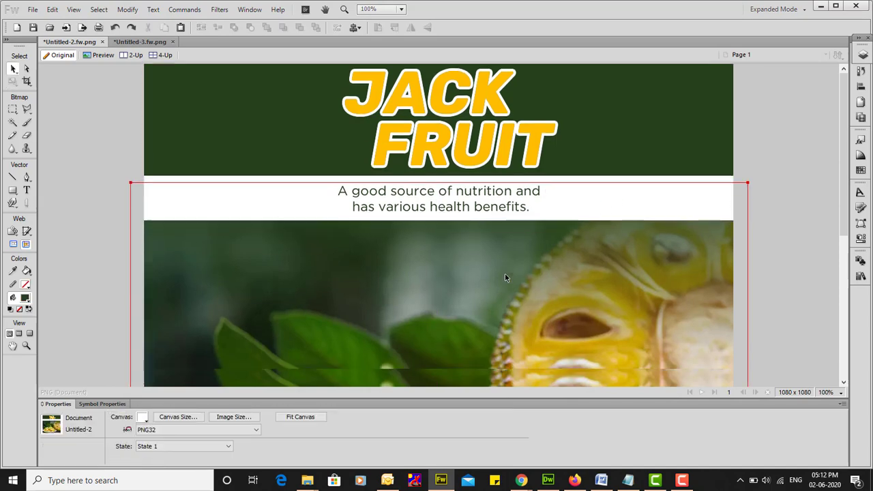
pyautogui.scroll(-5, 504, 271)
pyautogui.scroll(4, 504, 272)
pyautogui.scroll(-4, 504, 271)
pyautogui.scroll(3, 503, 271)
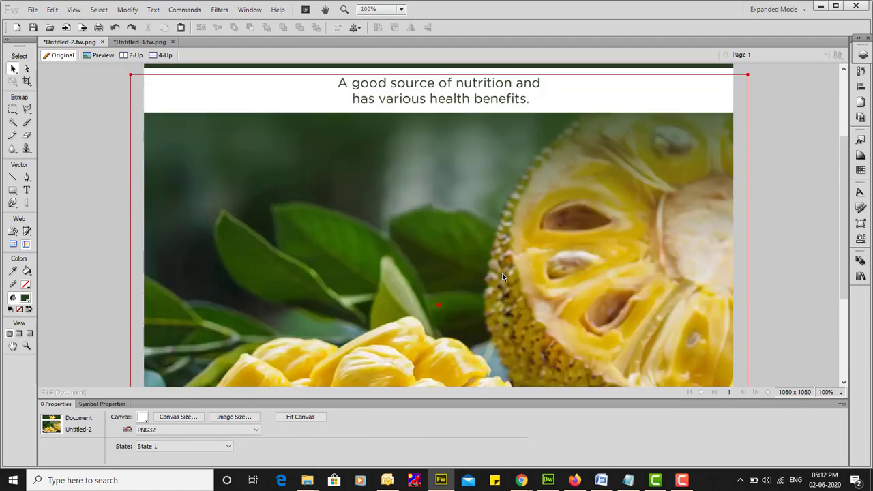
pyautogui.scroll(1, 502, 273)
pyautogui.click(601, 480)
pyautogui.scroll(-2, 266, 275)
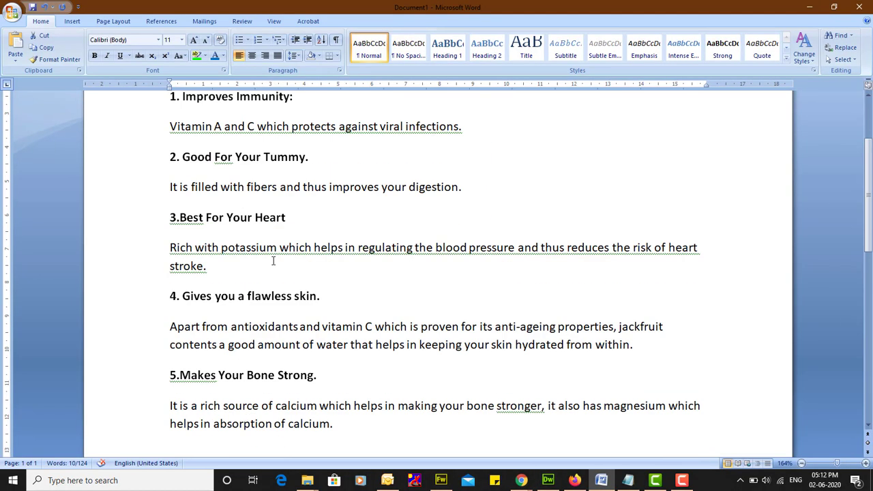
pyautogui.scroll(-3, 270, 265)
pyautogui.scroll(3, 276, 260)
pyautogui.scroll(-3, 305, 295)
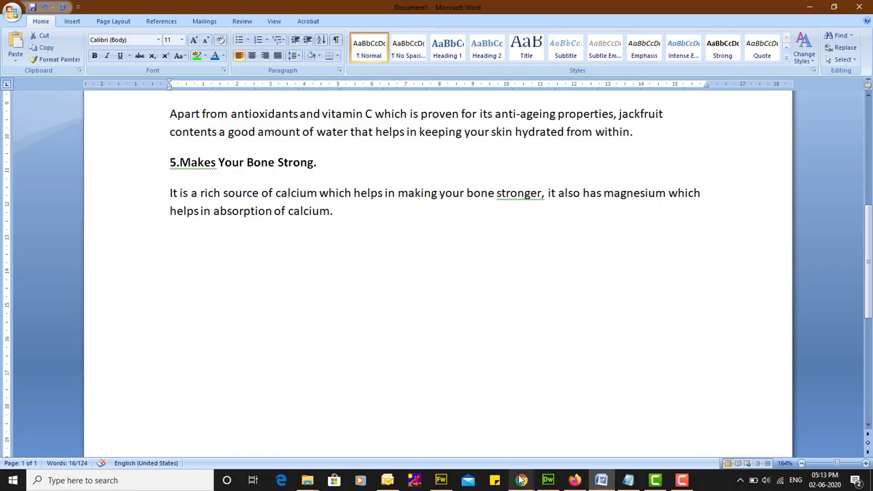
pyautogui.click(441, 480)
pyautogui.scroll(-4, 475, 191)
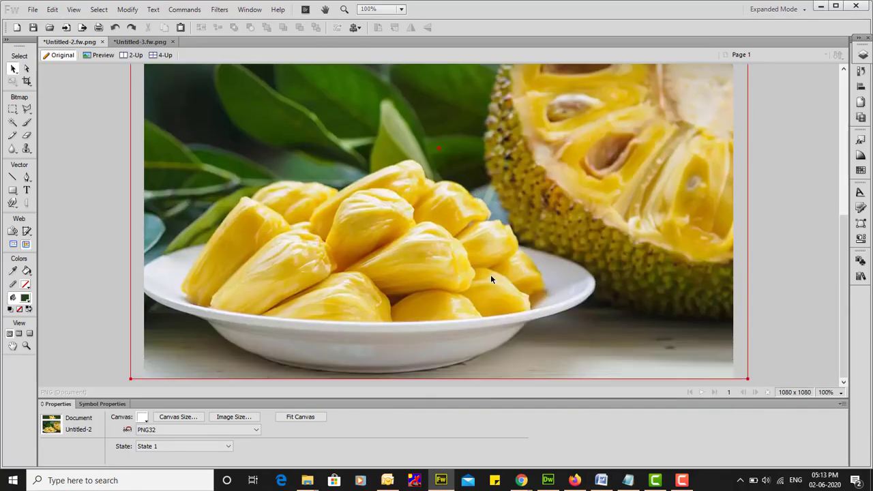
# - Scale the jackfruit photo up slightly with the Scale tool, then return to 100% zoom
pyautogui.hotkey('ctrl', '-')
pyautogui.hotkey('ctrl', '-')
pyautogui.click(538, 262)
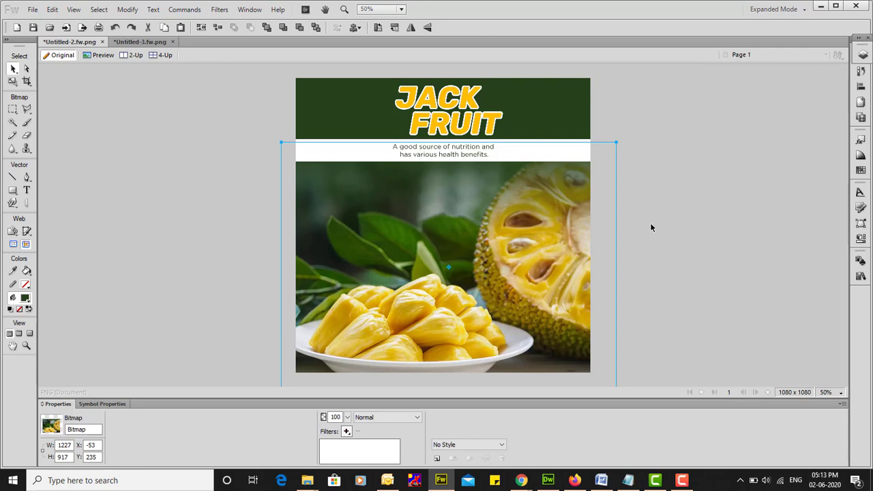
pyautogui.press('q')
pyautogui.moveTo(617, 141); pyautogui.dragTo(621, 139)
pyautogui.press('Return')
pyautogui.hotkey('ctrl', '1')
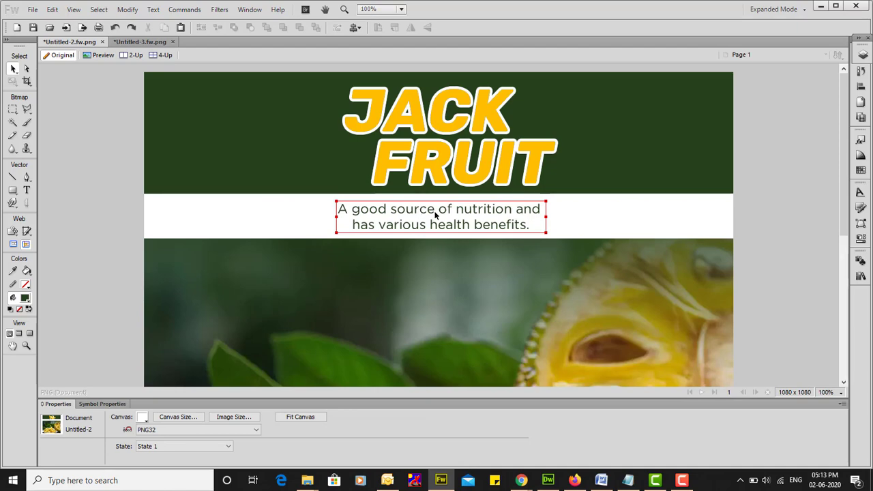
# - Set 'source of nutrition' and 'health benefits.' in the tagline to Gotham Bold
pyautogui.doubleClick(414, 217)
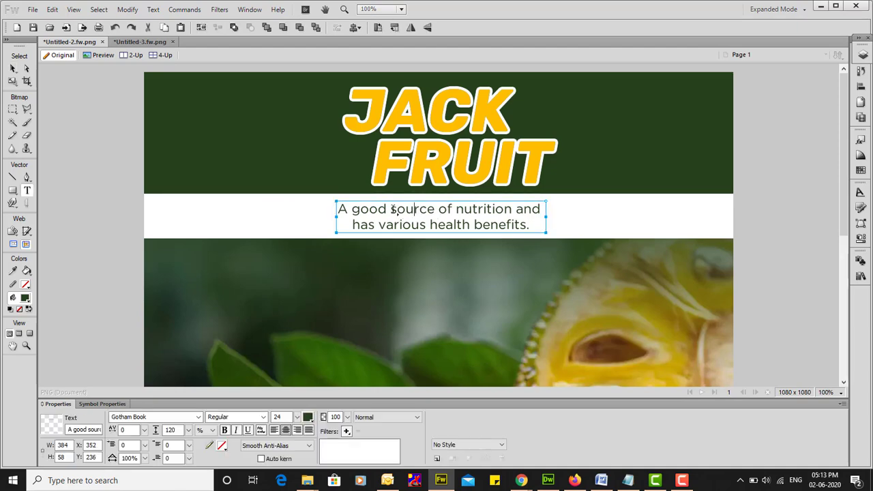
pyautogui.moveTo(390, 208); pyautogui.dragTo(512, 209)
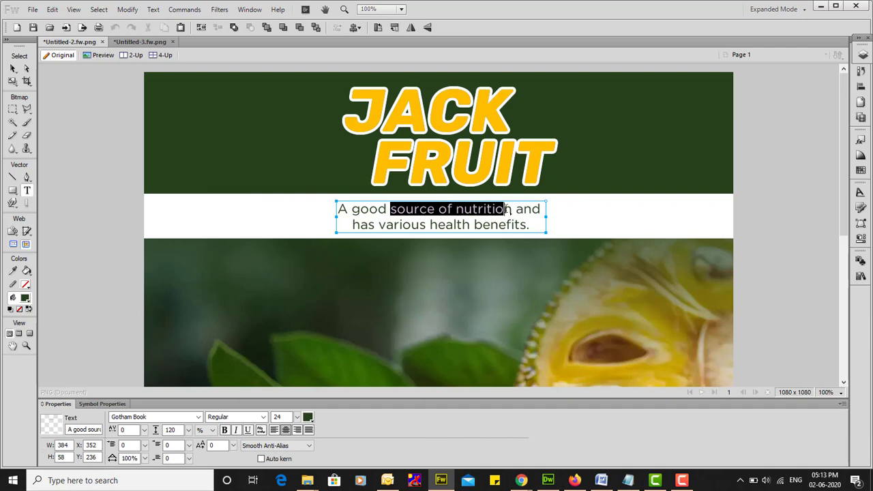
pyautogui.click(198, 417)
pyautogui.scroll(1, 143, 222)
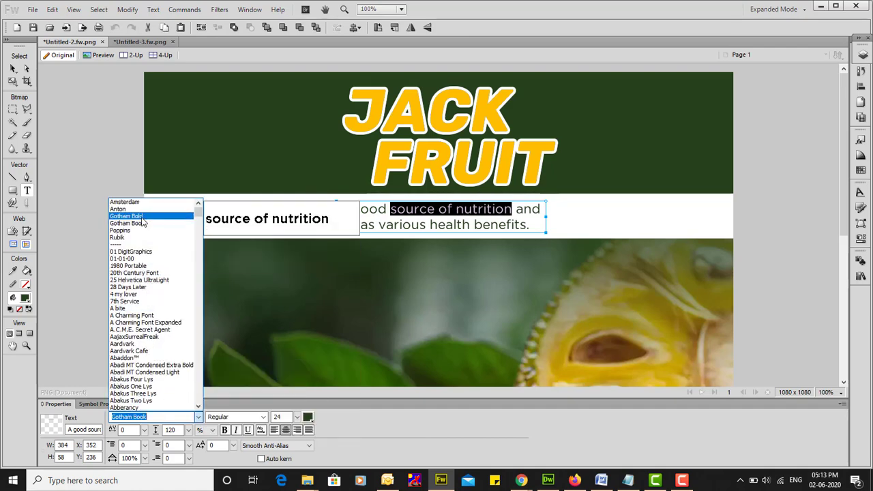
pyautogui.click(142, 217)
pyautogui.click(430, 226)
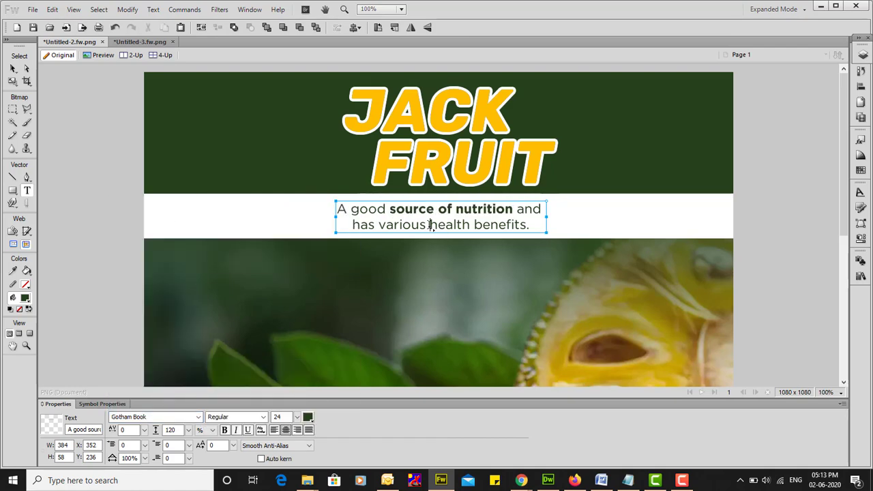
pyautogui.moveTo(429, 225); pyautogui.dragTo(531, 225)
pyautogui.click(198, 416)
pyautogui.click(147, 270)
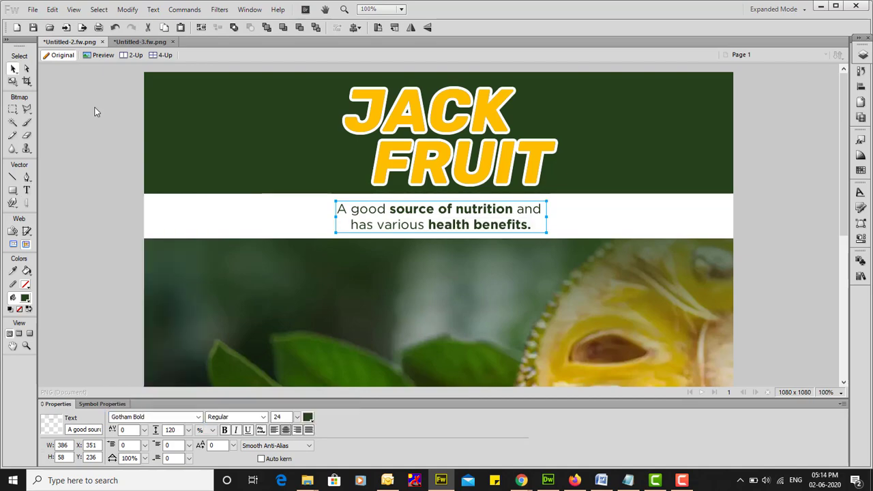
pyautogui.click(94, 108)
pyautogui.scroll(-1, 704, 295)
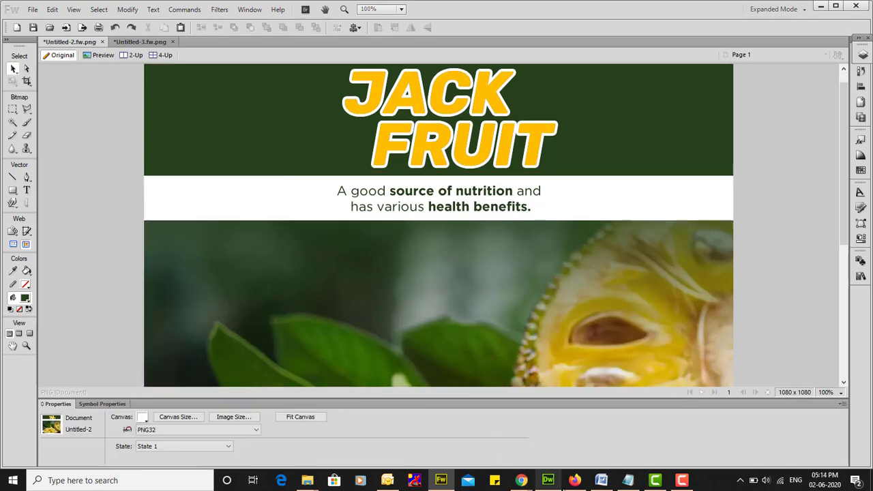
# - Review the benefit text in the Word document
pyautogui.click(601, 480)
pyautogui.scroll(4, 409, 375)
pyautogui.scroll(4, 315, 277)
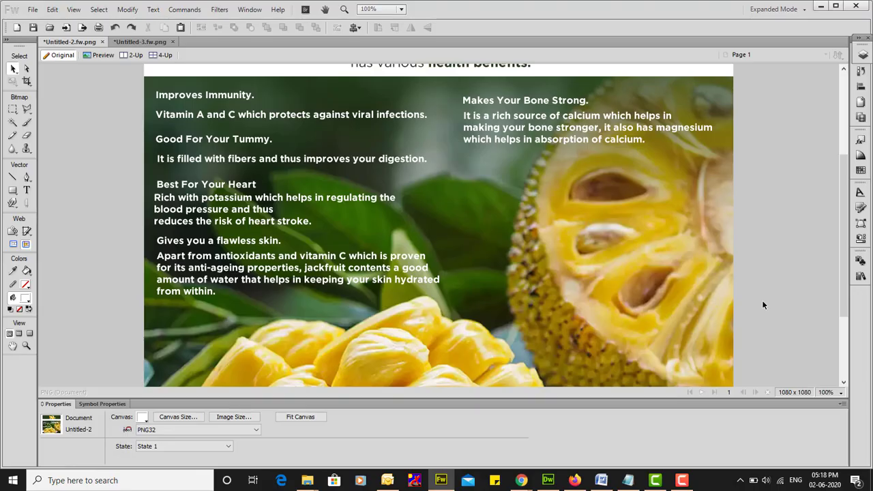
pyautogui.scroll(3, 489, 286)
pyautogui.moveTo(151, 142); pyautogui.dragTo(568, 349)
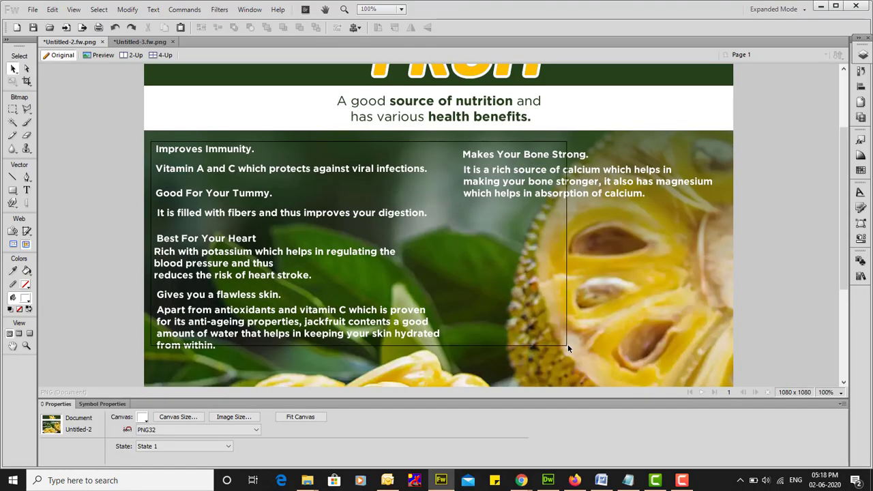
# - Set the fibers description to Gotham Book and nudge it up under the Good For Your Tummy heading
pyautogui.click(237, 330)
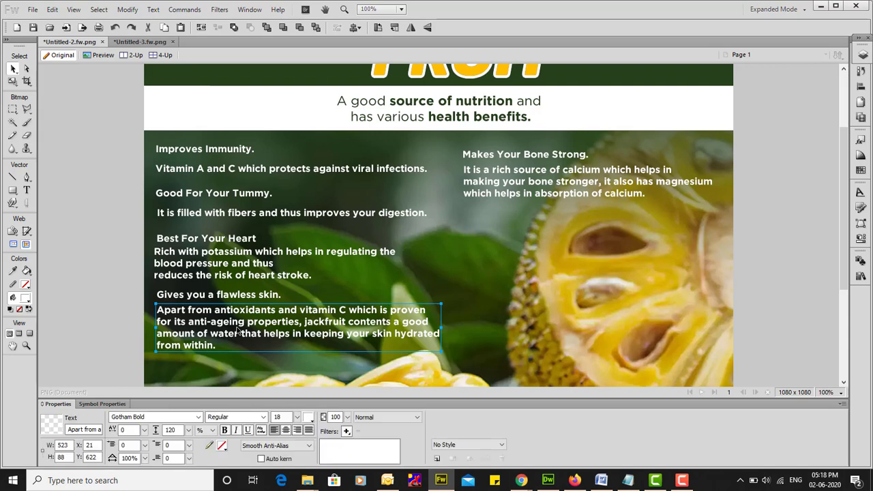
pyautogui.click(213, 150)
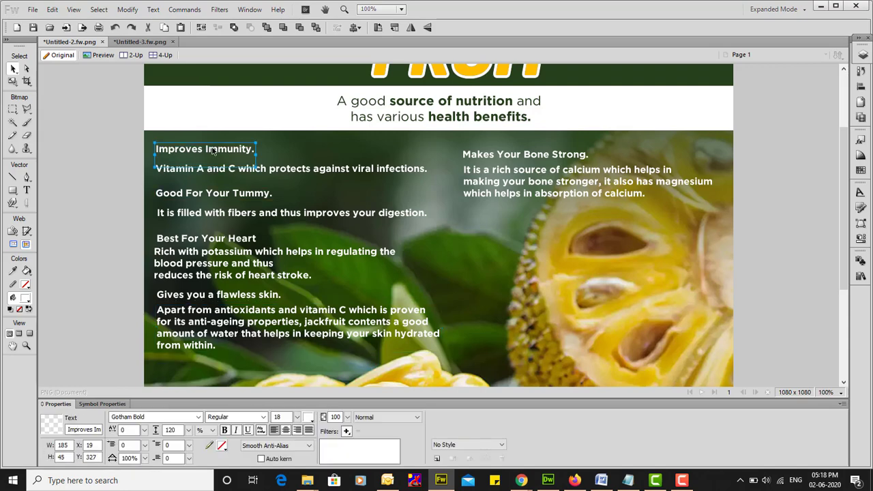
pyautogui.click(285, 171)
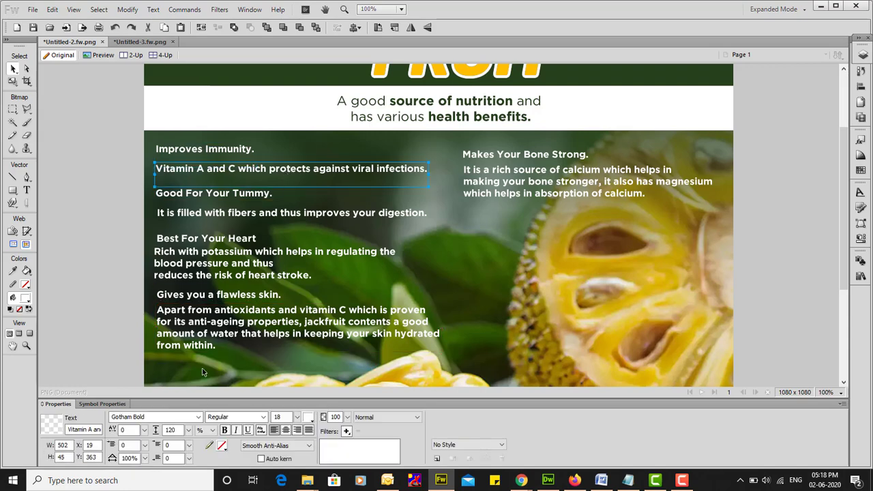
pyautogui.click(198, 418)
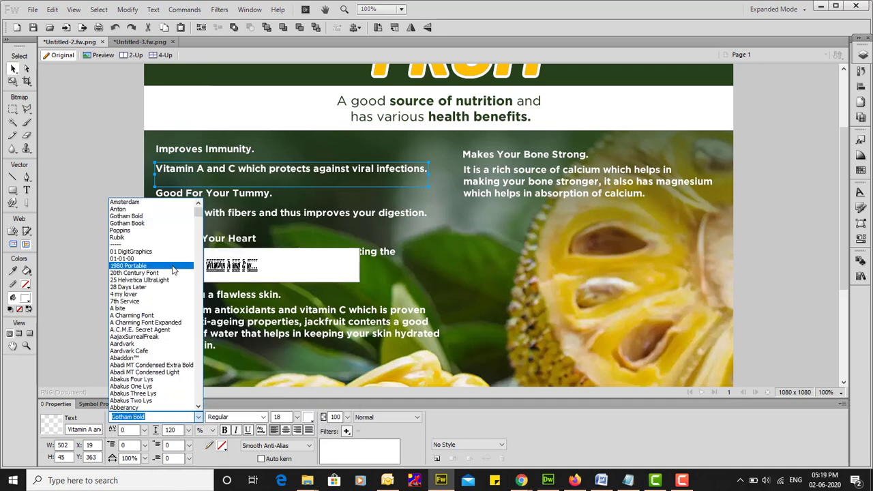
pyautogui.click(127, 223)
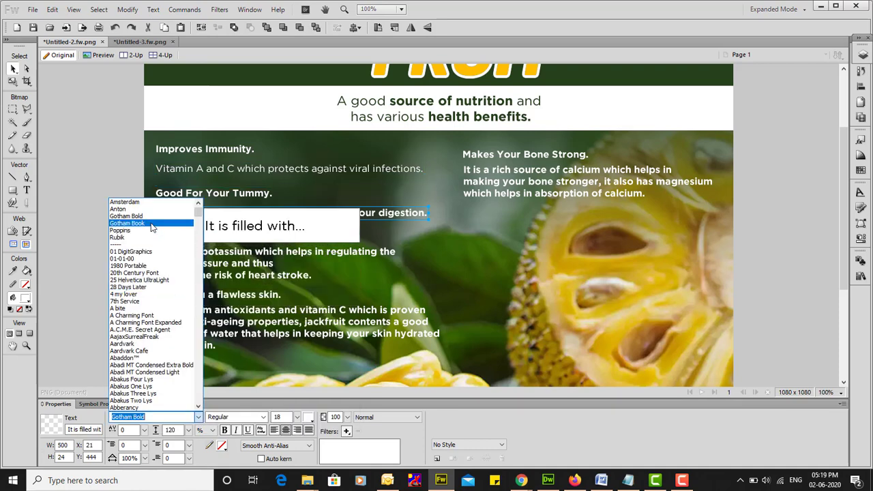
pyautogui.click(128, 223)
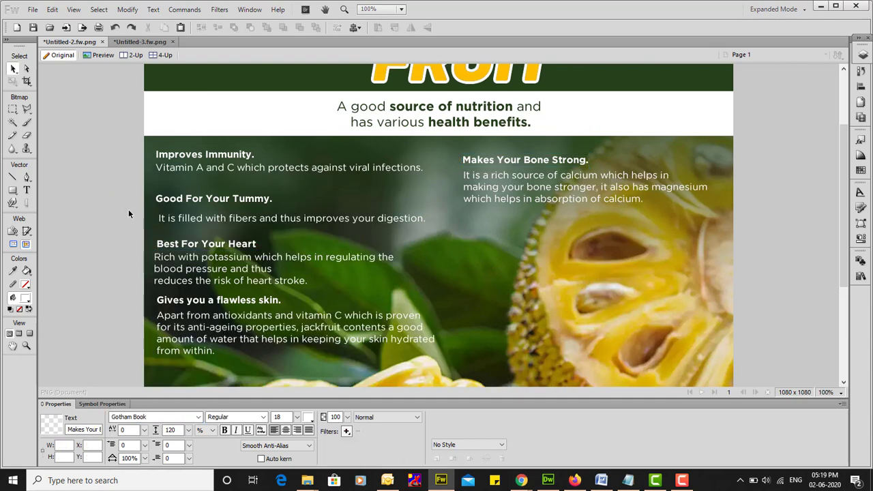
pyautogui.moveTo(184, 226); pyautogui.dragTo(184, 219)
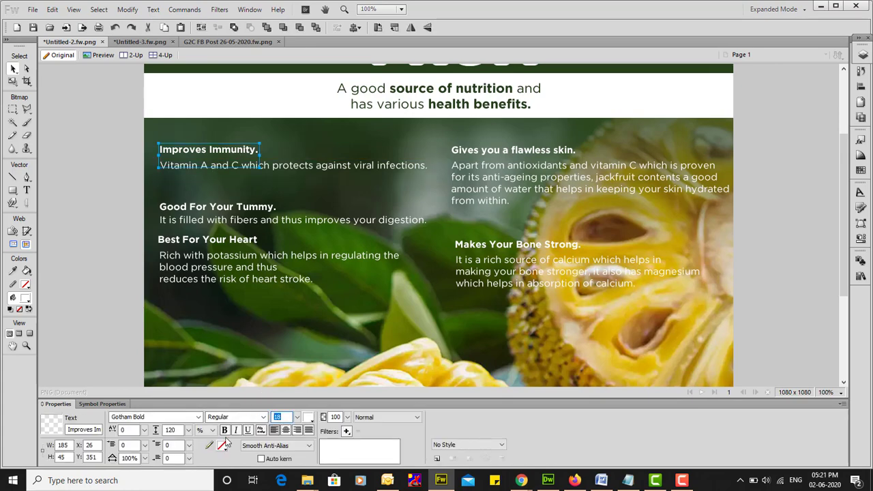
# - Enlarge all five benefit headings to 22 pt
pyautogui.write('22')
pyautogui.press('Return')
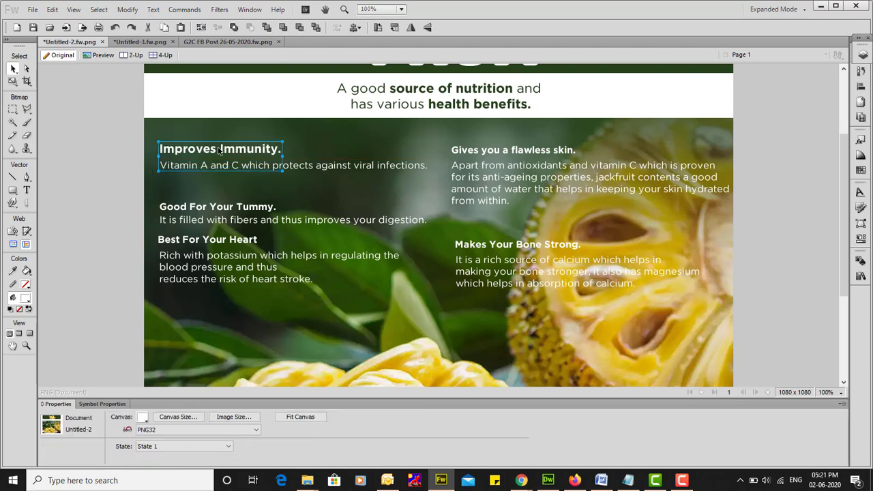
pyautogui.click(221, 209)
pyautogui.keyDown('shift'); pyautogui.click(208, 239); pyautogui.keyUp('shift')
pyautogui.keyDown('shift'); pyautogui.click(506, 152); pyautogui.keyUp('shift')
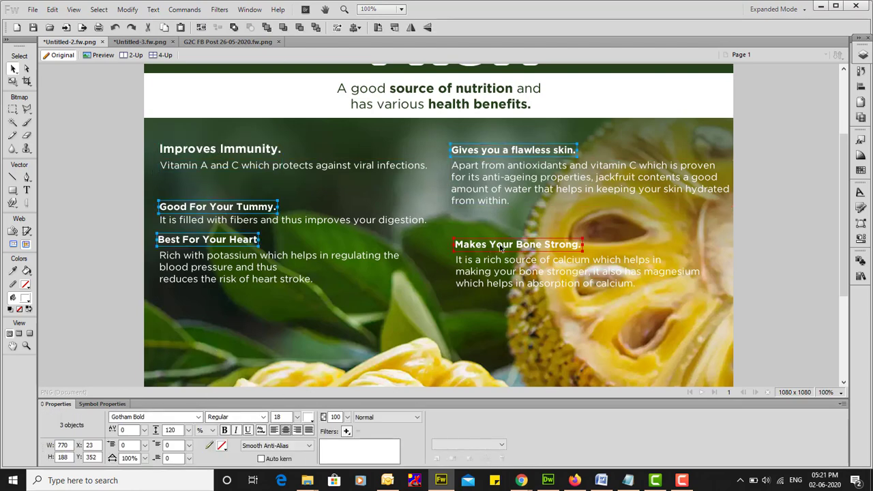
pyautogui.keyDown('shift'); pyautogui.click(500, 246); pyautogui.keyUp('shift')
pyautogui.doubleClick(279, 417)
pyautogui.write('22')
pyautogui.press('Return')
# - Reposition the headings and move the four left-column text blocks down slightly
pyautogui.moveTo(185, 204)
pyautogui.mouseDown()
pyautogui.moveTo(187, 194)
pyautogui.moveTo(183, 212)
pyautogui.mouseUp()
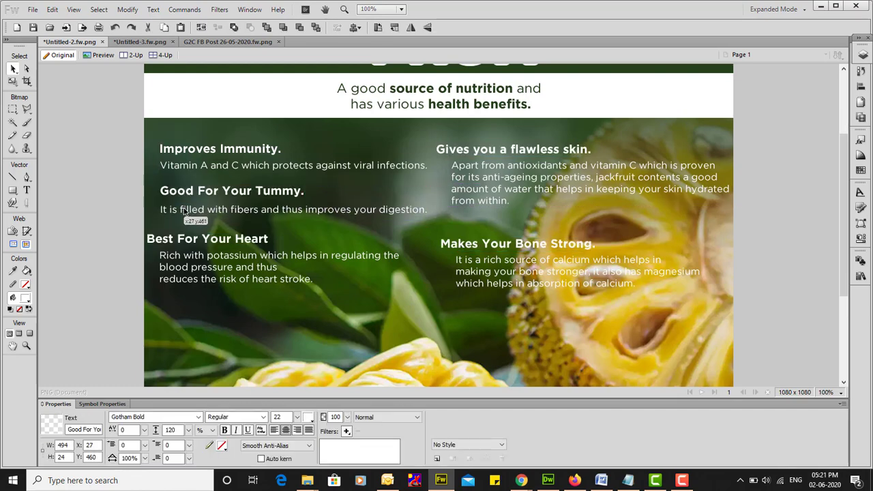
pyautogui.moveTo(461, 248); pyautogui.dragTo(464, 272)
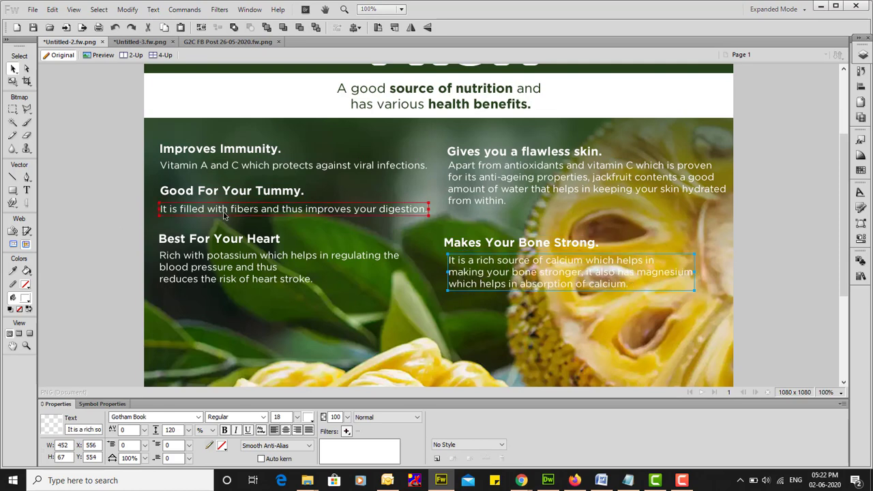
pyautogui.moveTo(244, 331); pyautogui.dragTo(154, 178)
pyautogui.moveTo(237, 196); pyautogui.dragTo(237, 212)
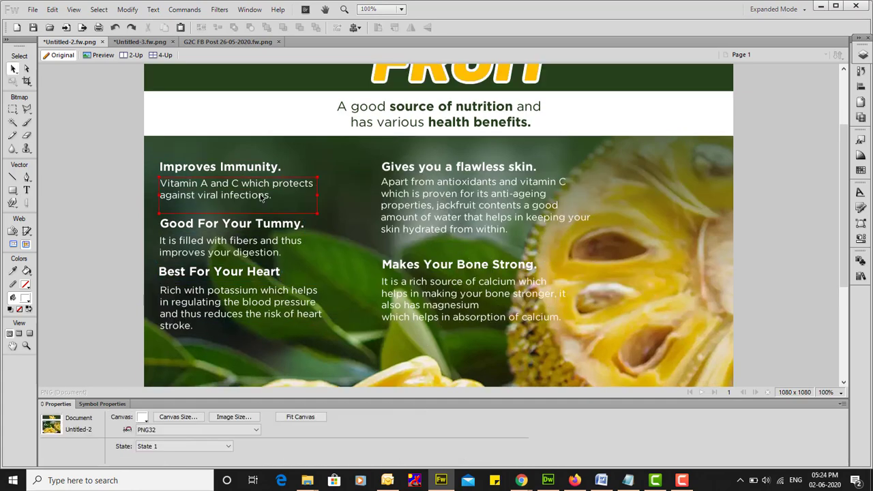
pyautogui.scroll(-1, 349, 226)
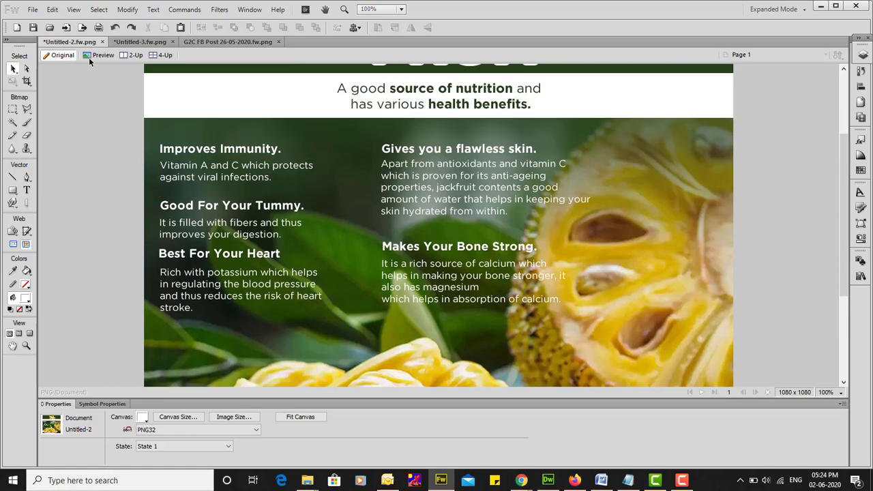
# - Align the six left-column text blocks against a temporarily shown grid, then hide the grid
pyautogui.click(73, 11)
pyautogui.moveTo(96, 158)
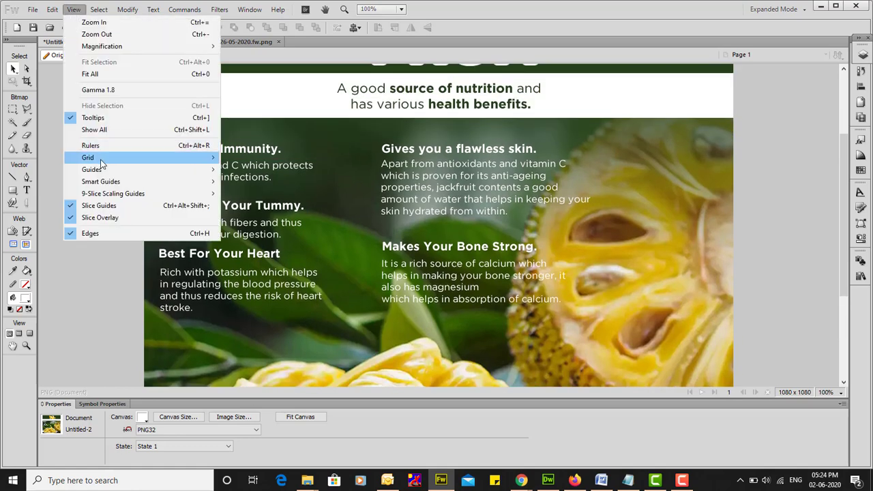
pyautogui.click(266, 160)
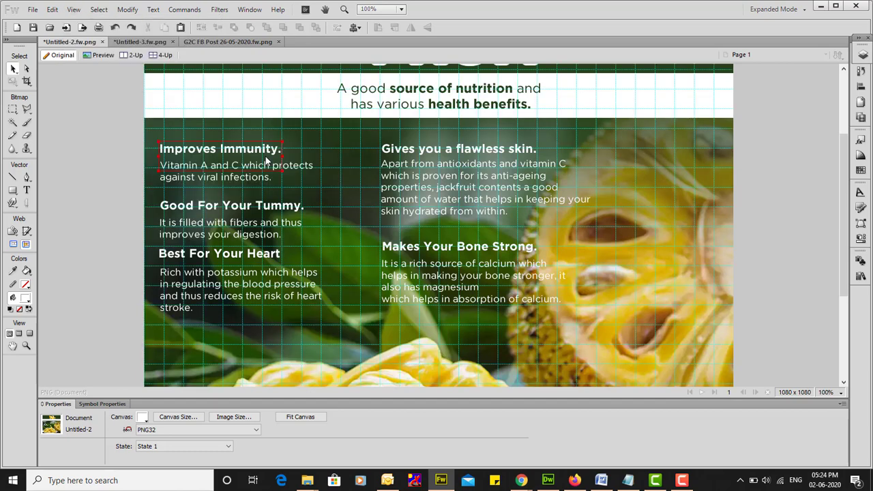
pyautogui.moveTo(87, 174); pyautogui.dragTo(334, 321)
pyautogui.moveTo(242, 255); pyautogui.dragTo(249, 255)
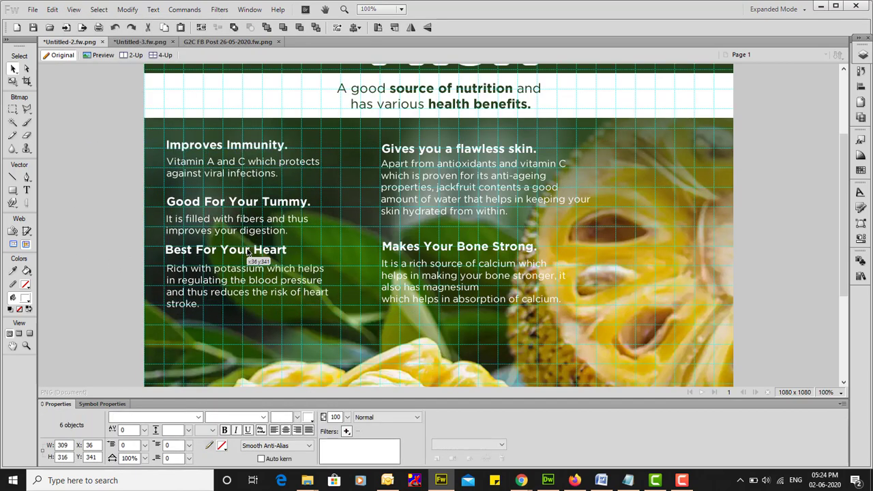
pyautogui.moveTo(249, 255); pyautogui.dragTo(238, 234)
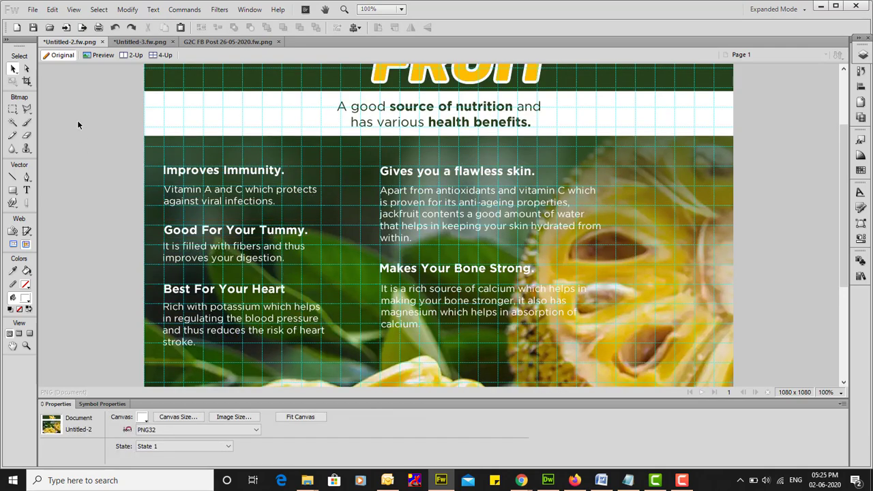
pyautogui.click(75, 12)
pyautogui.moveTo(88, 158)
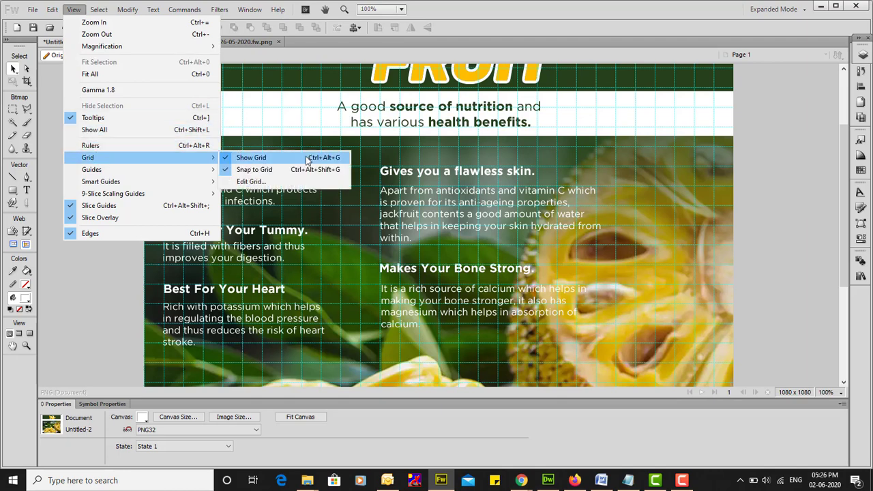
pyautogui.click(308, 160)
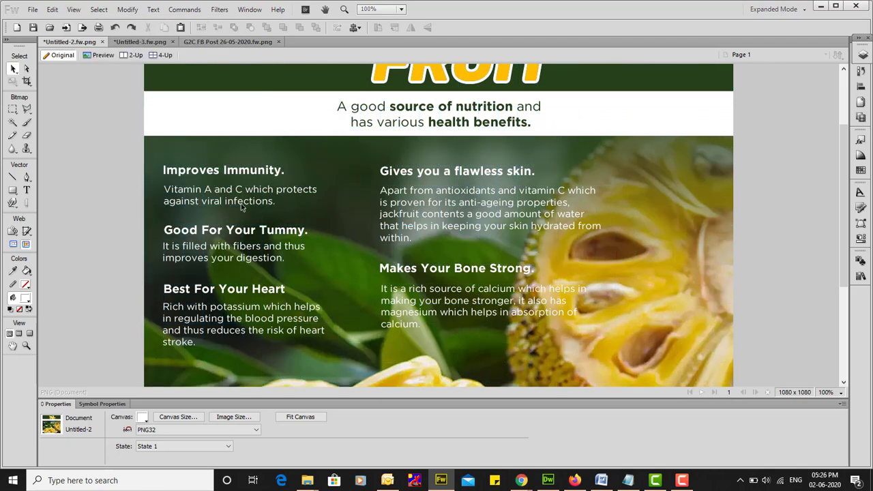
pyautogui.scroll(-1, 783, 185)
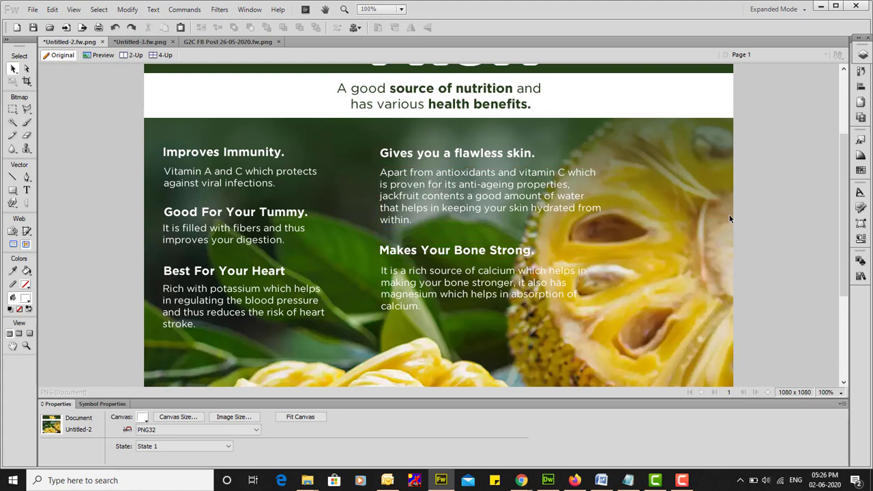
# - Select the jackfruit background photo and zoom to 50%
pyautogui.scroll(-5, 702, 223)
pyautogui.scroll(2, 701, 223)
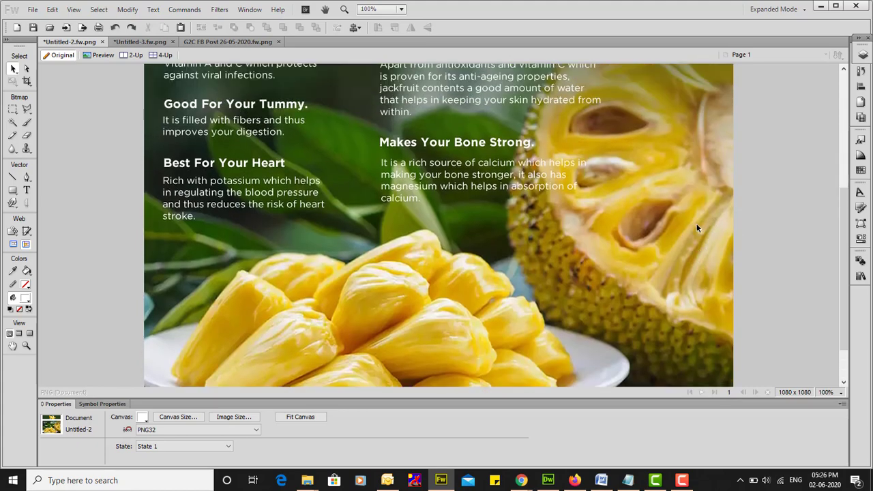
pyautogui.scroll(3, 696, 227)
pyautogui.click(694, 228)
pyautogui.scroll(-4, 626, 263)
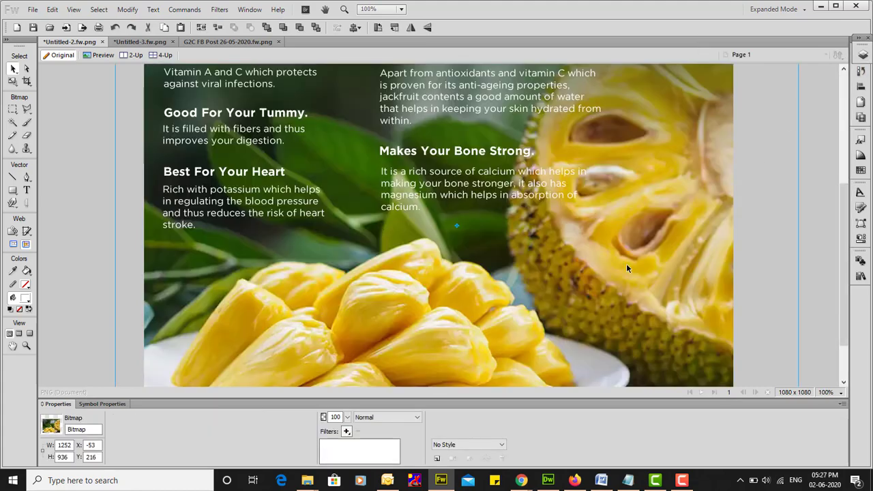
pyautogui.scroll(-1, 629, 262)
pyautogui.scroll(4, 630, 263)
pyautogui.click(830, 392)
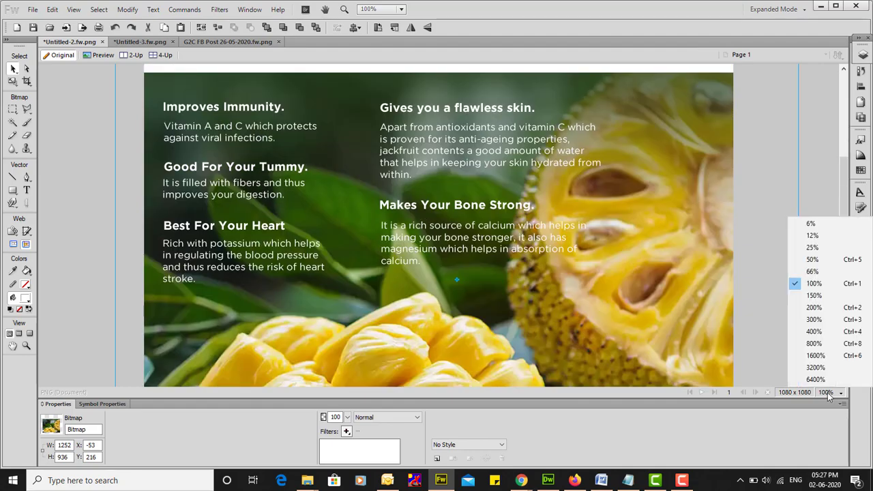
pyautogui.click(814, 259)
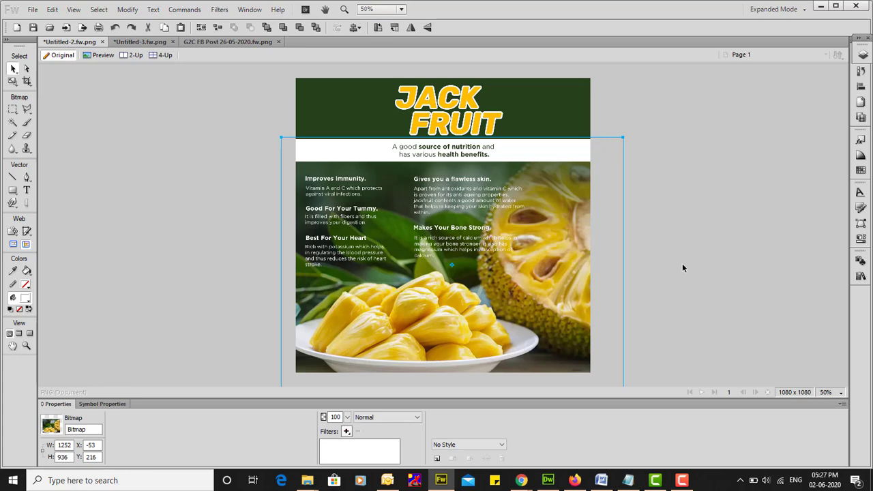
# - Scale the photo to 1385 × 1035 and move it to x −108, y 180
pyautogui.click(12, 80)
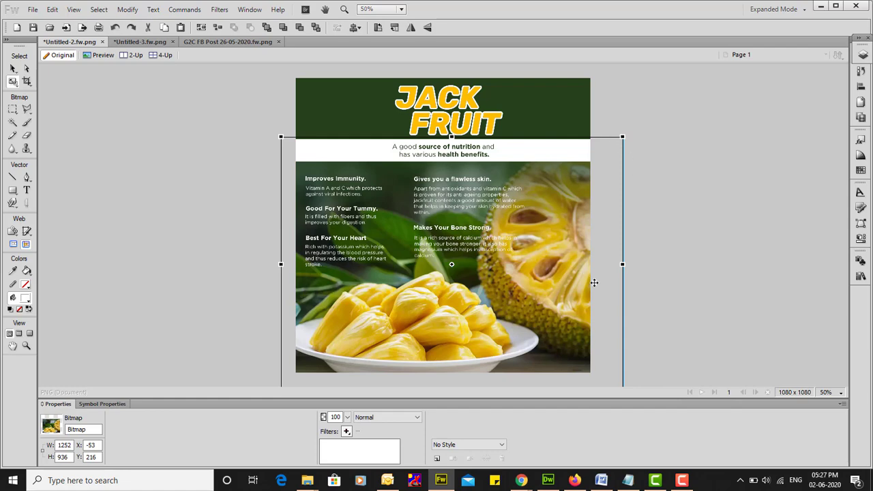
pyautogui.hotkey('ctrl', '-')
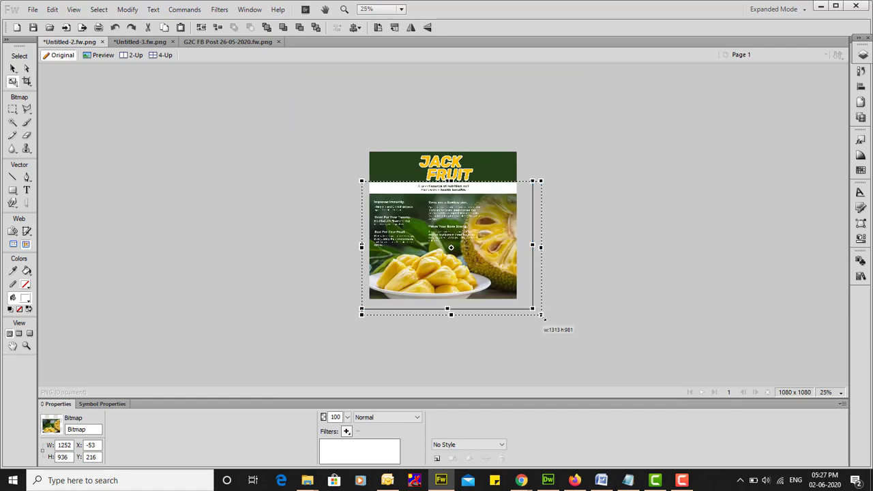
pyautogui.moveTo(532, 308); pyautogui.dragTo(551, 322)
pyautogui.press('Return')
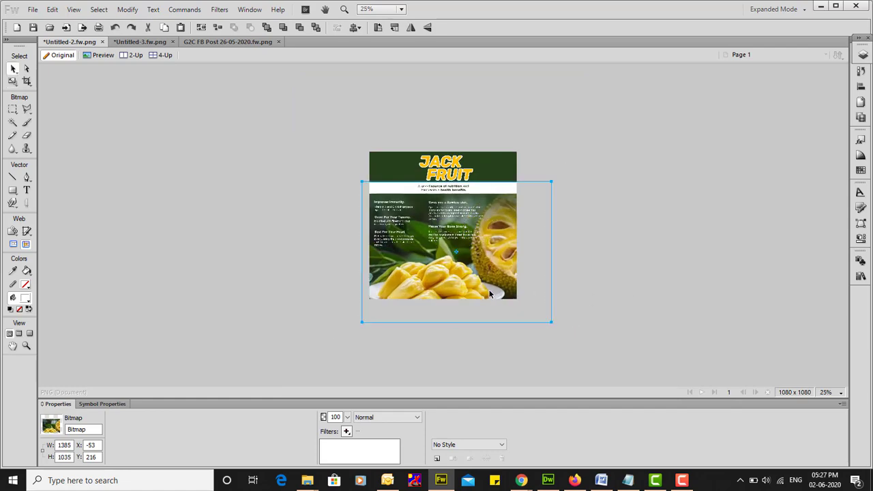
pyautogui.moveTo(500, 307); pyautogui.dragTo(482, 289)
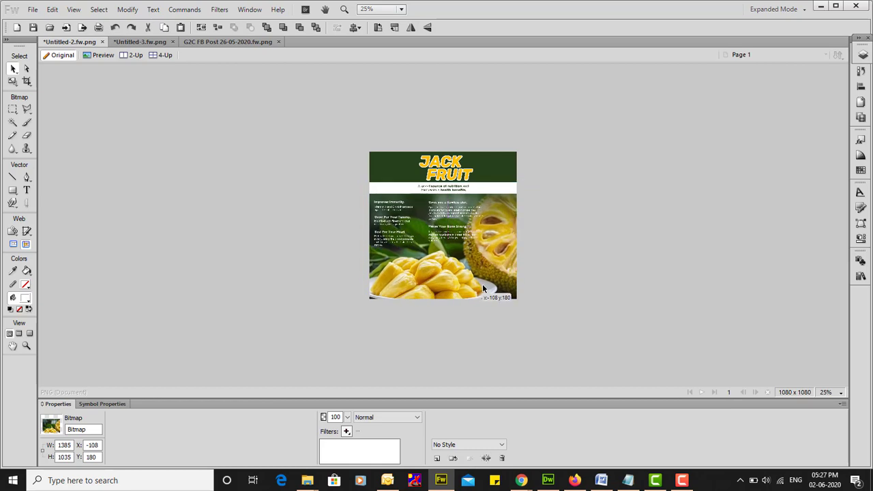
pyautogui.hotkey('ctrl', '1')
pyautogui.press('F2')
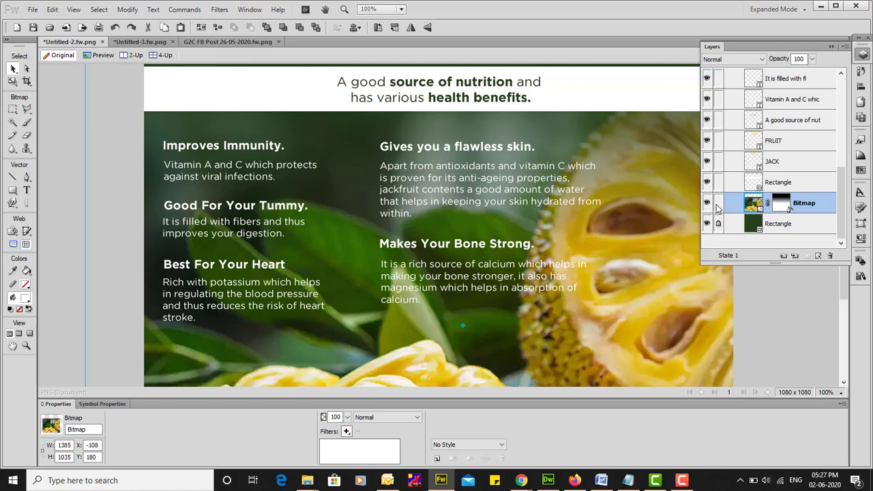
# - Open the Layers list and select the jackfruit photo bitmap to lock it
pyautogui.click(716, 208)
pyautogui.hotkey('ctrl', 'a')
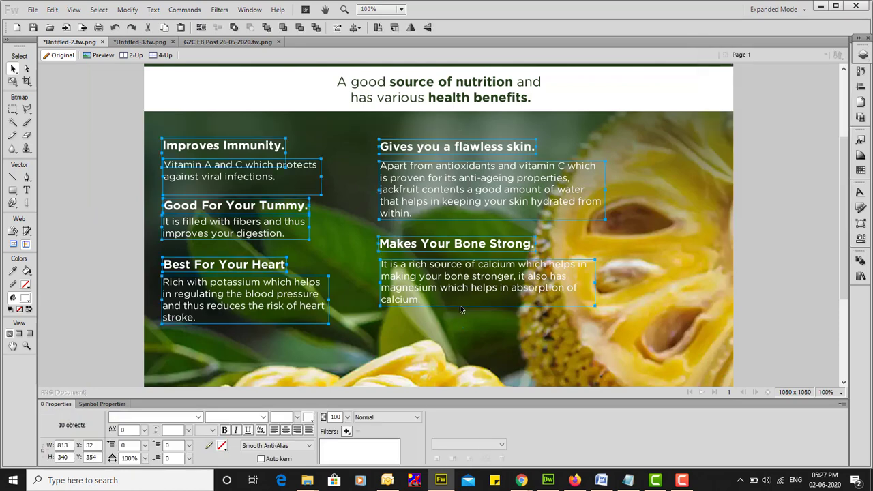
pyautogui.click(790, 181)
pyautogui.scroll(-1, 789, 181)
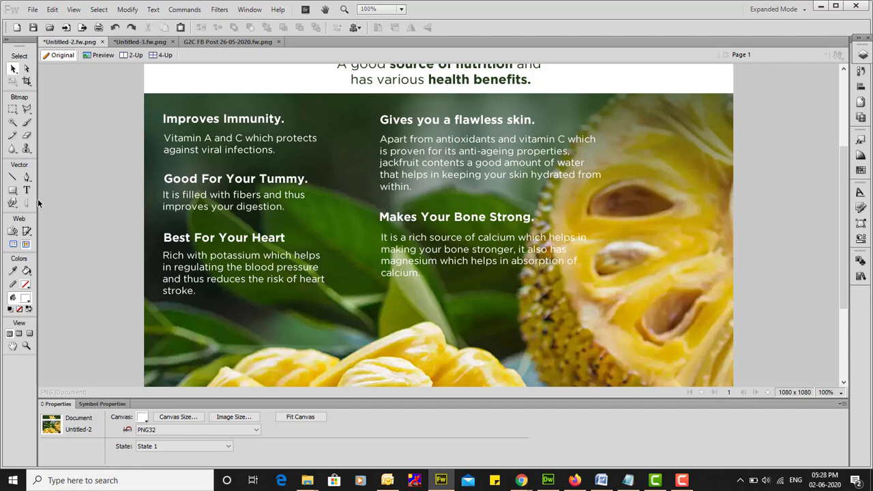
pyautogui.click(863, 55)
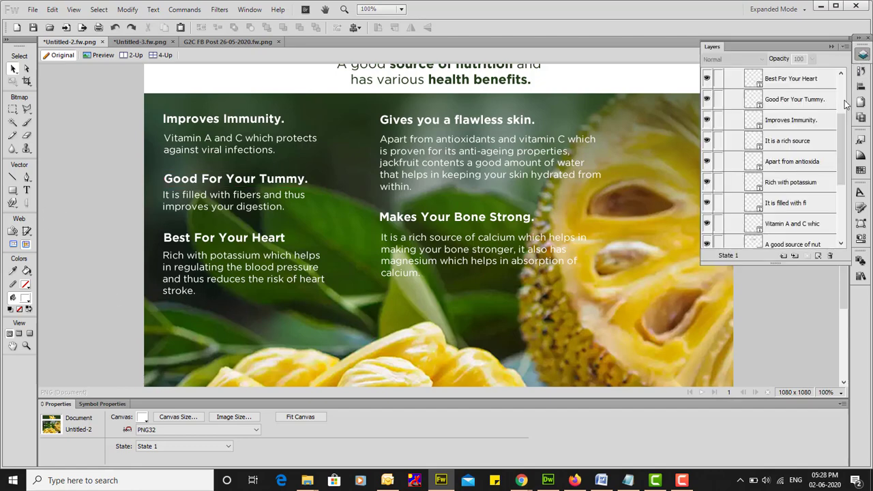
pyautogui.scroll(-1, 778, 205)
pyautogui.click(839, 58)
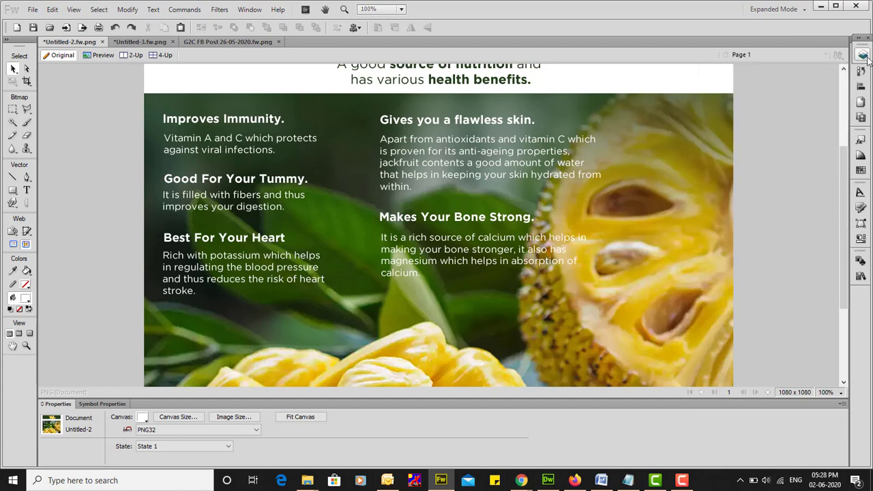
pyautogui.click(864, 56)
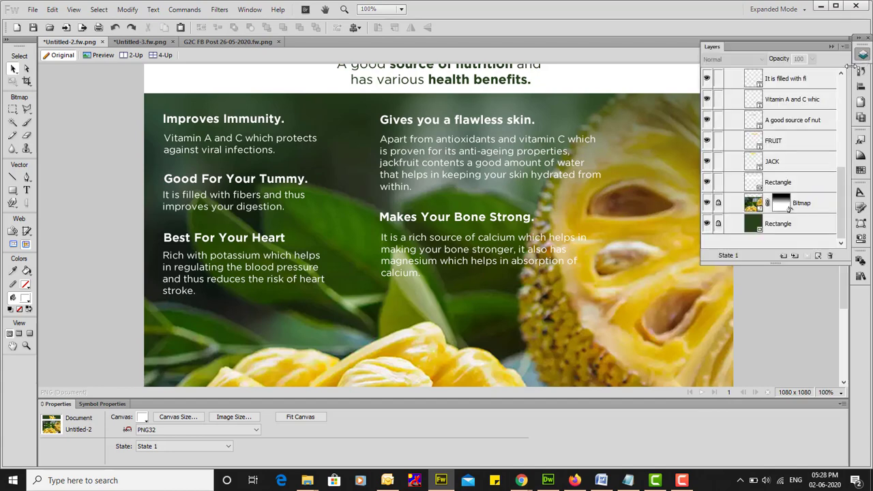
pyautogui.click(718, 203)
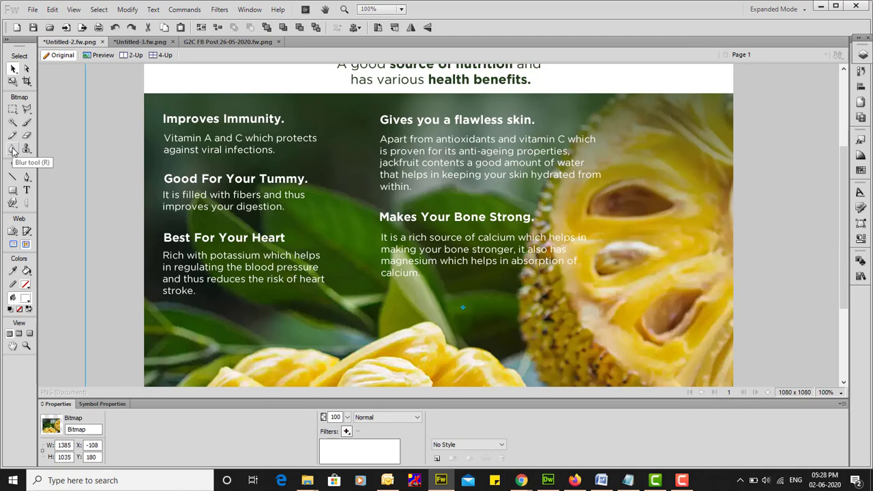
# - Switch to the Blur tool and set its brush size to 60
pyautogui.click(12, 150)
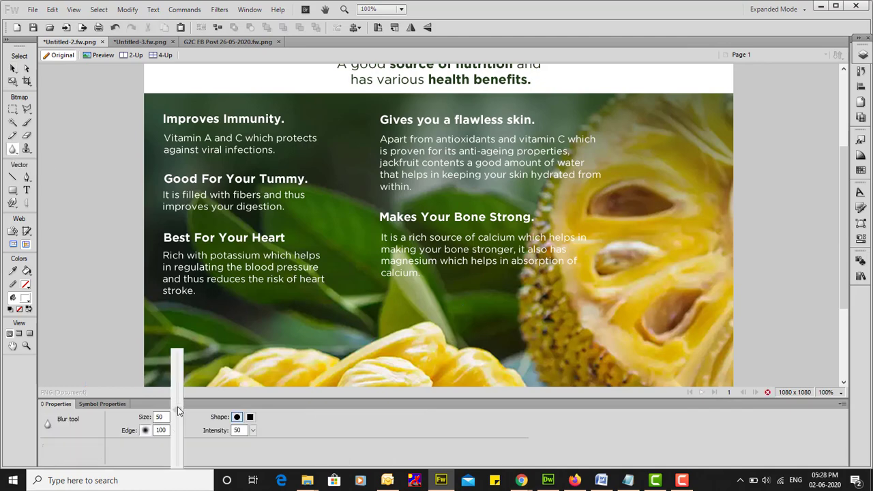
pyautogui.moveTo(178, 405); pyautogui.dragTo(178, 402)
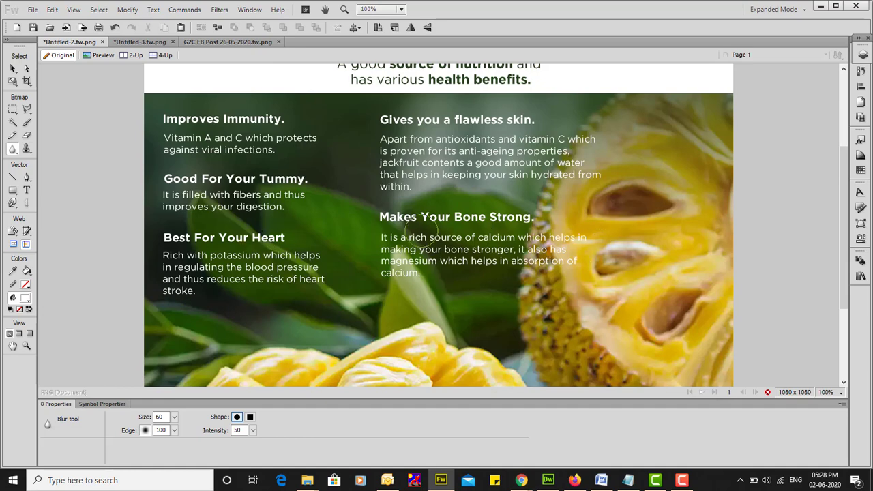
pyautogui.scroll(-5, 439, 255)
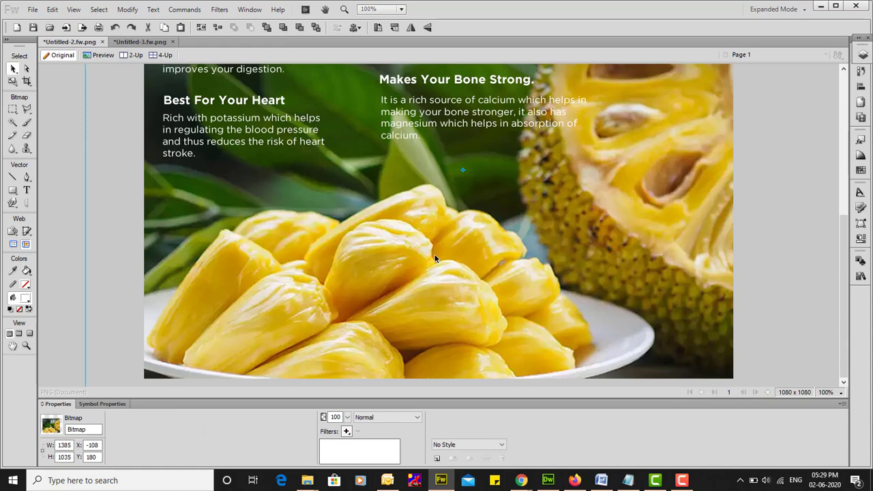
pyautogui.scroll(2, 484, 264)
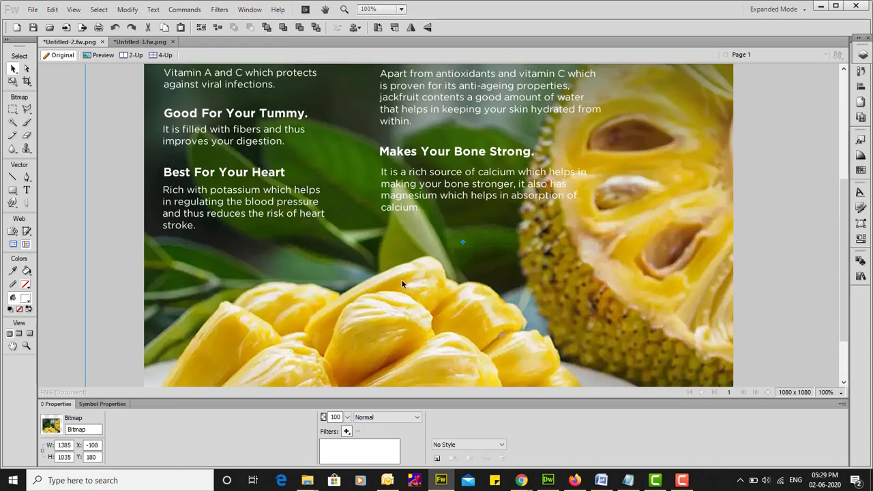
# - Move the background photo right and down to about X -17, Y 225, then deselect it
pyautogui.moveTo(402, 280); pyautogui.dragTo(382, 266)
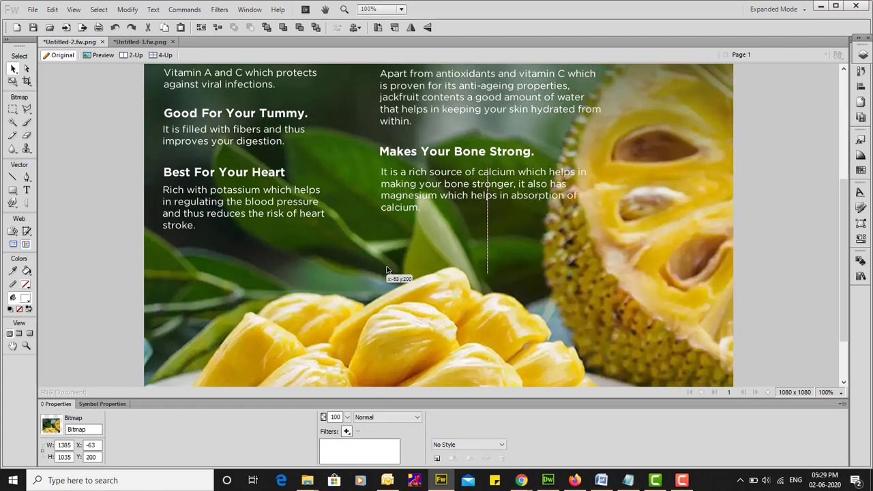
pyautogui.moveTo(382, 265)
pyautogui.mouseDown()
pyautogui.moveTo(391, 267)
pyautogui.moveTo(389, 258)
pyautogui.mouseUp()
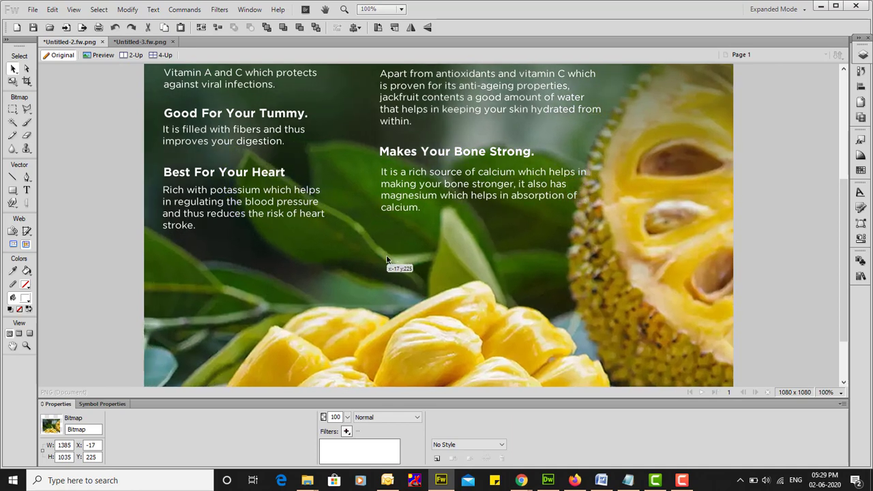
pyautogui.scroll(3, 382, 259)
pyautogui.hotkey('ctrl', 'd')
# - Increase the leading of the five benefit description text boxes
pyautogui.keyDown('shift'); pyautogui.click(263, 224); pyautogui.keyUp('shift')
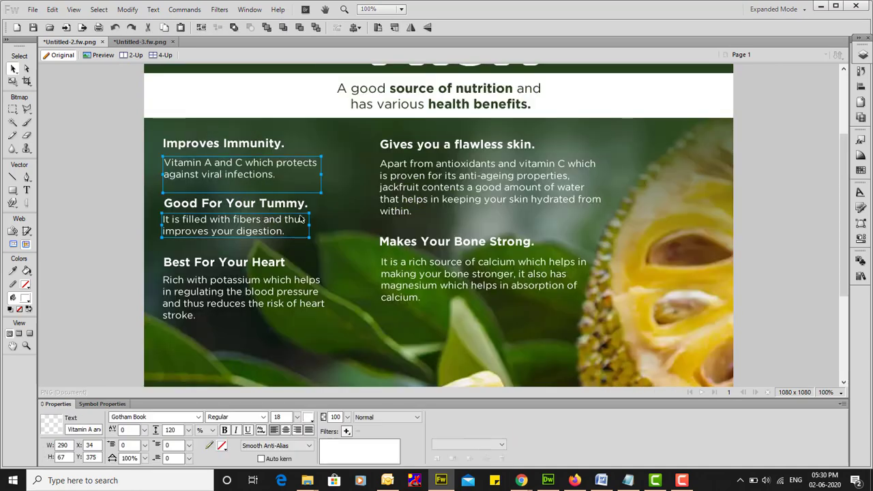
pyautogui.keyDown('shift'); pyautogui.click(423, 205); pyautogui.keyUp('shift')
pyautogui.keyDown('shift'); pyautogui.click(273, 285); pyautogui.keyUp('shift')
pyautogui.keyDown('shift'); pyautogui.click(397, 287); pyautogui.keyUp('shift')
pyautogui.keyDown('shift'); pyautogui.click(437, 96); pyautogui.keyUp('shift')
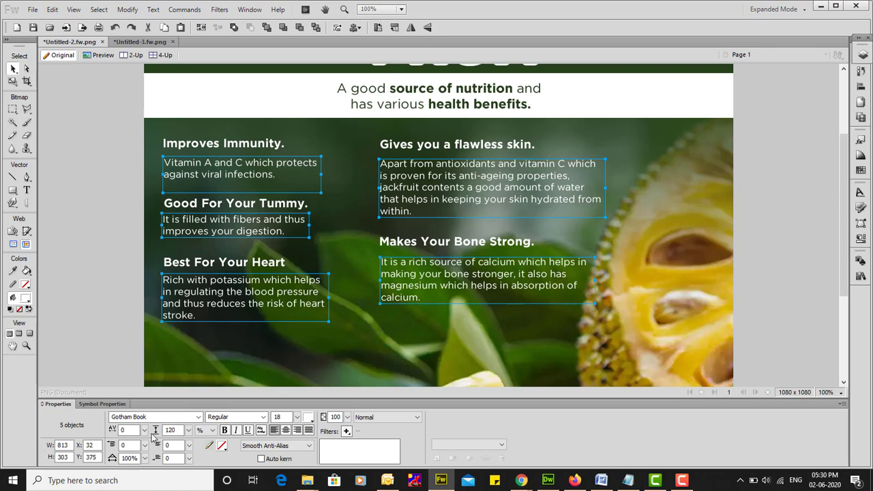
pyautogui.click(170, 430)
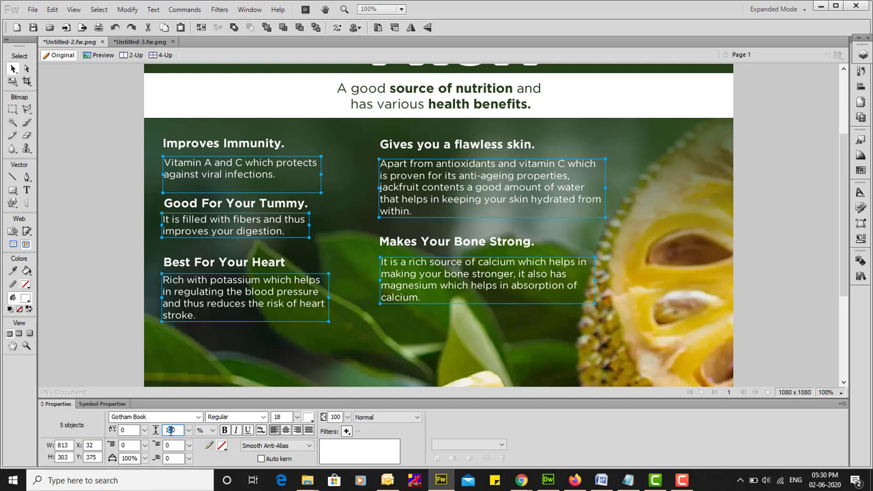
pyautogui.write('150')
pyautogui.press('Return')
pyautogui.click(120, 271)
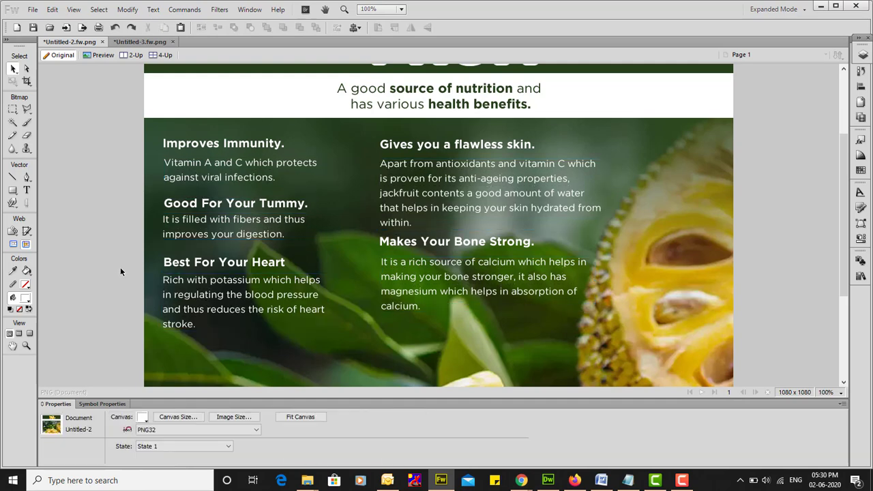
# - Move the Tummy and Heart heading and description blocks slightly down
pyautogui.click(284, 211)
pyautogui.keyDown('shift'); pyautogui.click(275, 226); pyautogui.keyUp('shift')
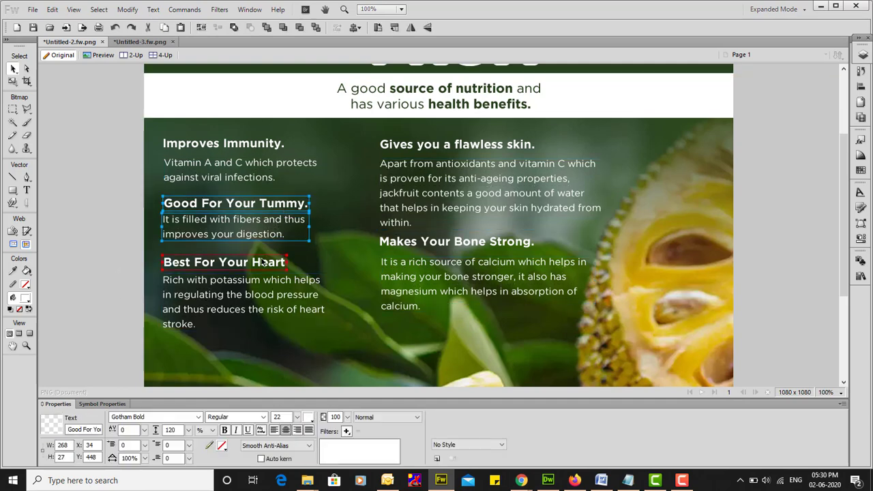
pyautogui.keyDown('shift'); pyautogui.click(271, 259); pyautogui.keyUp('shift')
pyautogui.keyDown('shift'); pyautogui.click(287, 300); pyautogui.keyUp('shift')
pyautogui.keyDown('shift'); pyautogui.click(436, 241); pyautogui.keyUp('shift')
pyautogui.keyDown('shift'); pyautogui.click(435, 266); pyautogui.keyUp('shift')
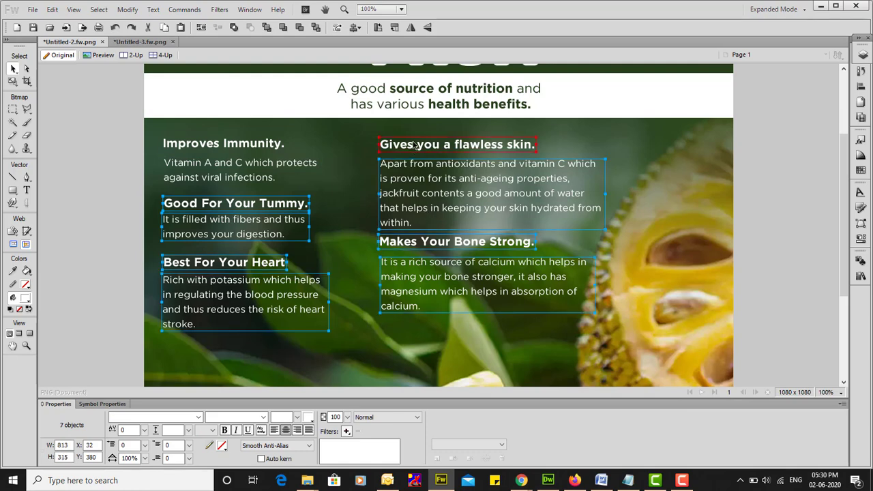
pyautogui.moveTo(245, 225); pyautogui.dragTo(247, 236)
pyautogui.click(118, 222)
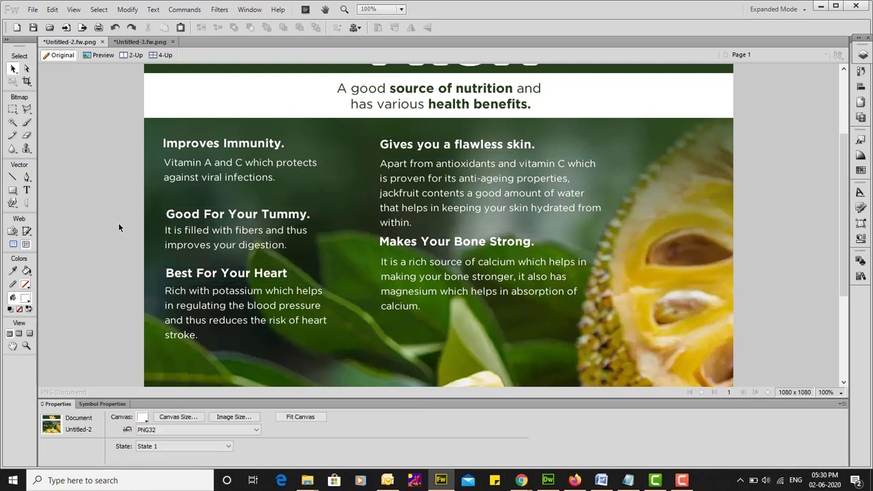
# - Show the canvas grid briefly, then hide it again
pyautogui.click(73, 9)
pyautogui.moveTo(96, 158)
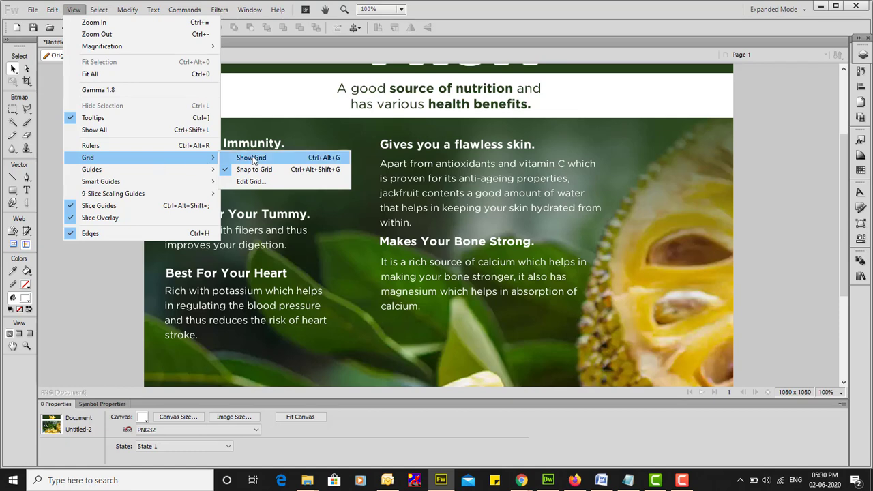
pyautogui.click(253, 158)
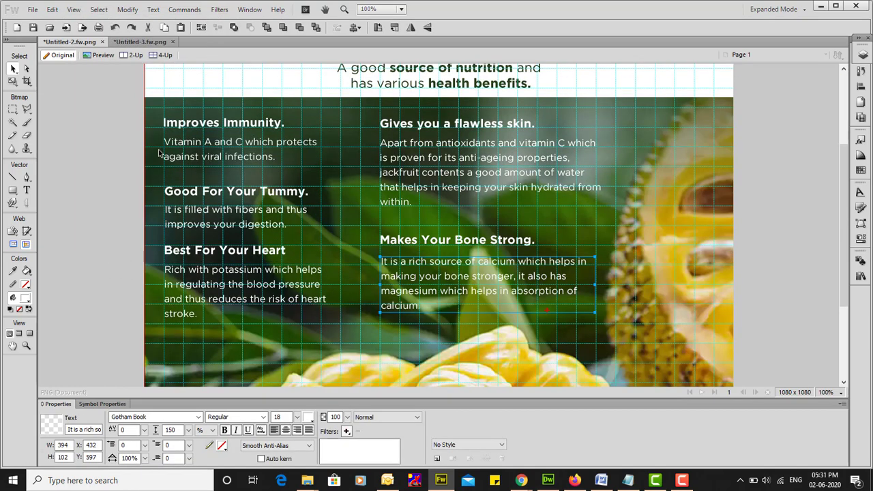
pyautogui.click(73, 9)
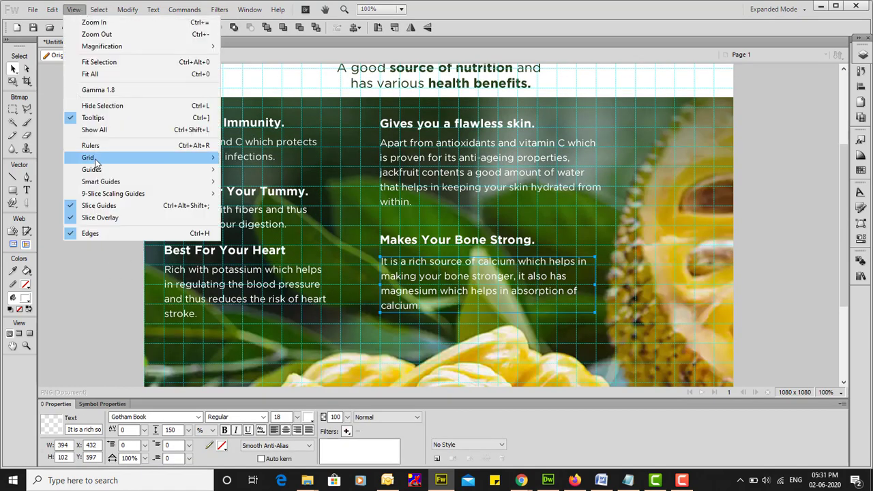
pyautogui.click(252, 158)
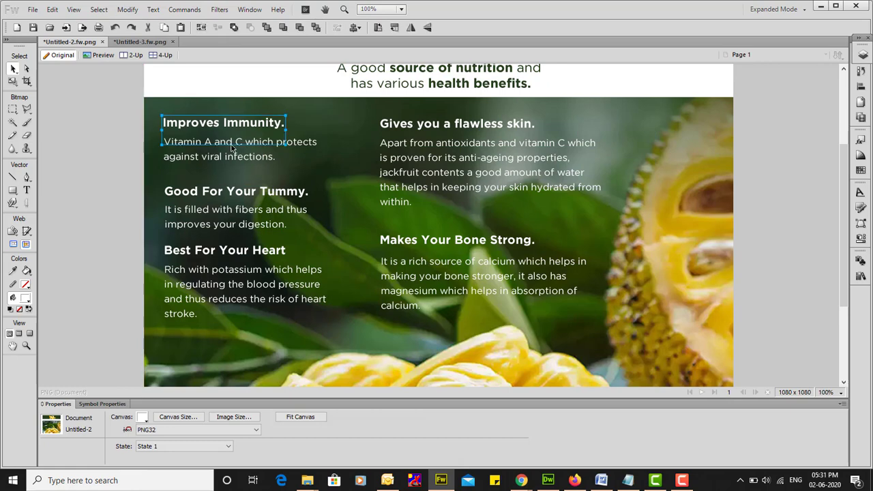
# - Move the five left-column texts about 16 px right and the right column slightly left
pyautogui.click(231, 143)
pyautogui.keyDown('shift'); pyautogui.click(262, 192); pyautogui.keyUp('shift')
pyautogui.keyDown('shift'); pyautogui.click(238, 216); pyautogui.keyUp('shift')
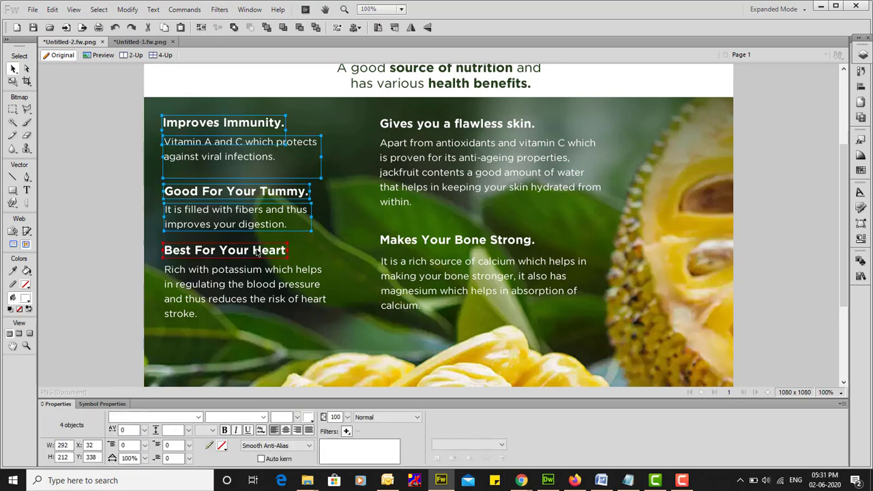
pyautogui.keyDown('shift'); pyautogui.click(256, 253); pyautogui.keyUp('shift')
pyautogui.keyDown('shift'); pyautogui.click(255, 273); pyautogui.keyUp('shift')
pyautogui.moveTo(259, 196); pyautogui.dragTo(283, 195)
pyautogui.moveTo(501, 172); pyautogui.dragTo(491, 172)
pyautogui.click(630, 256)
pyautogui.scroll(1, 631, 256)
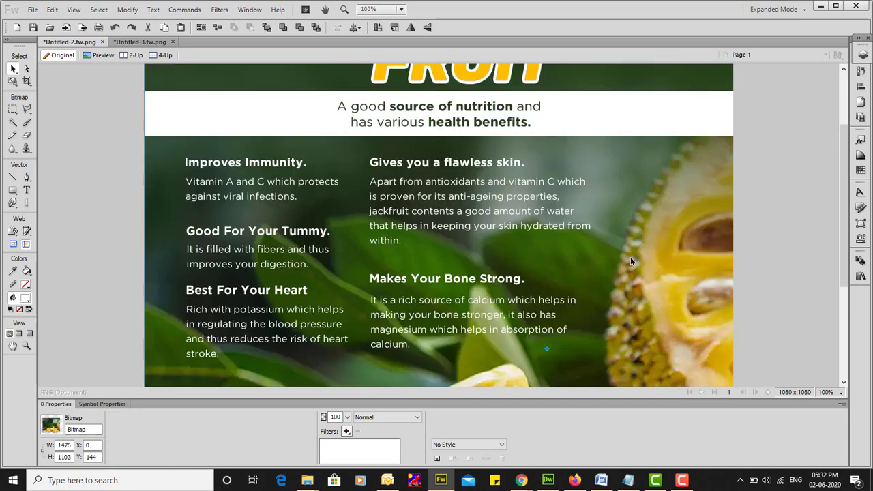
# - Draw the triangle path with a white stroke and no fill
pyautogui.click(27, 178)
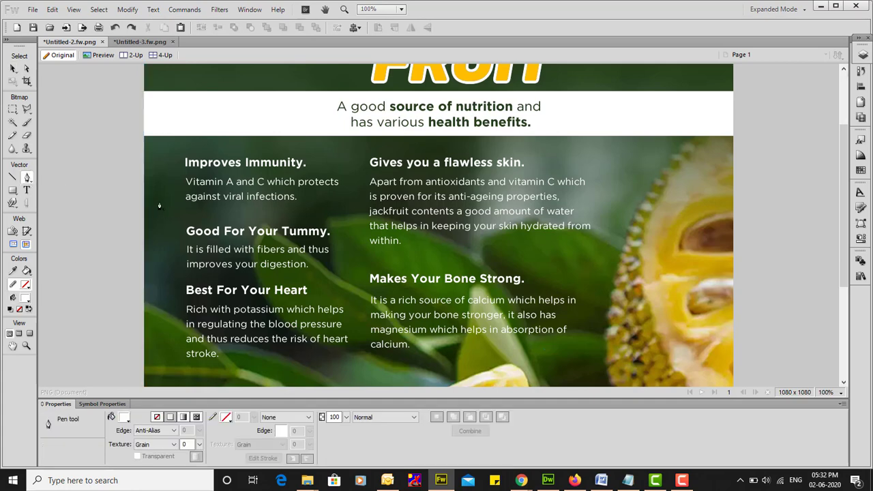
pyautogui.click(26, 298)
pyautogui.click(34, 217)
pyautogui.click(26, 298)
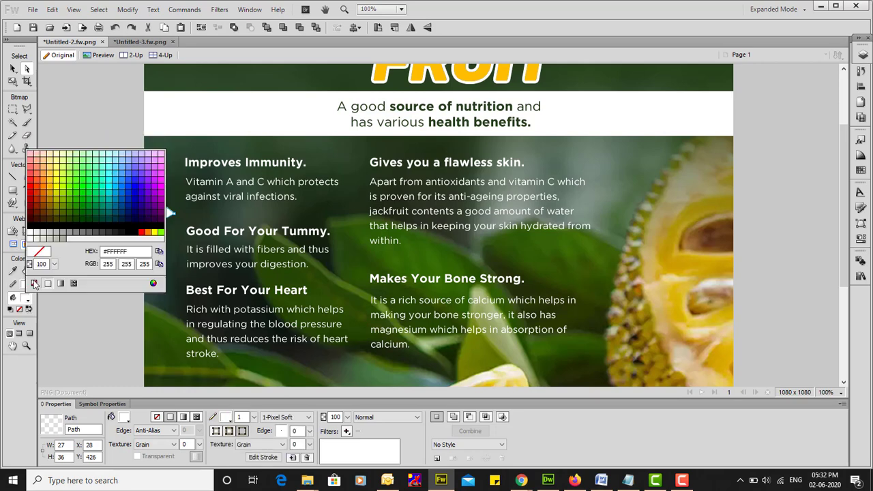
pyautogui.click(35, 284)
# - Place the triangle bullet beside the Improves Immunity heading
pyautogui.click(13, 68)
pyautogui.click(104, 196)
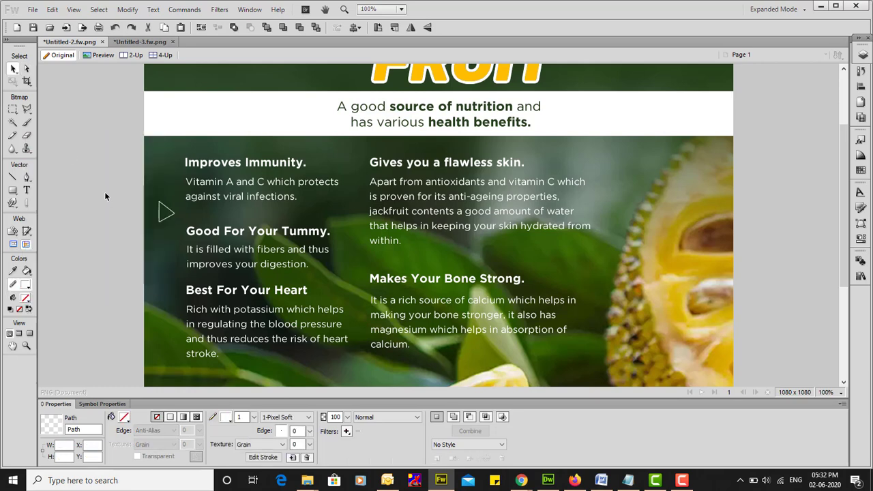
pyautogui.moveTo(168, 213); pyautogui.dragTo(174, 164)
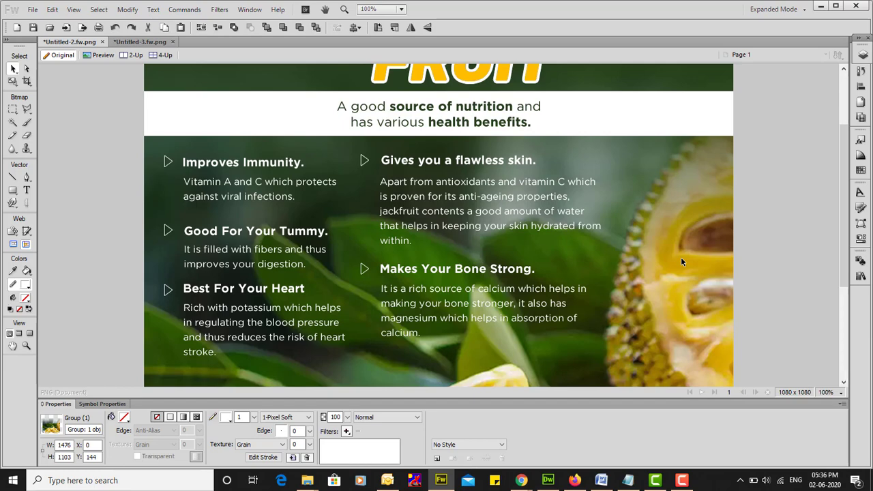
pyautogui.click(778, 191)
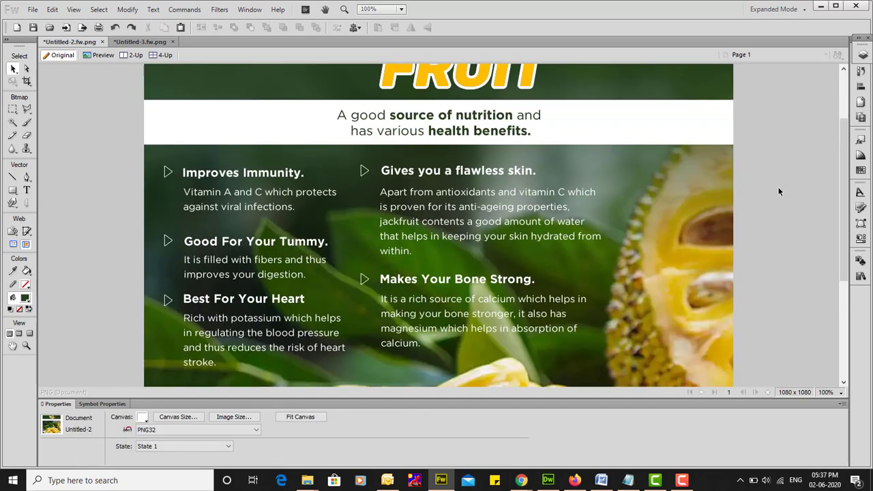
pyautogui.scroll(3, 777, 191)
pyautogui.scroll(2, 776, 191)
pyautogui.scroll(-3, 776, 191)
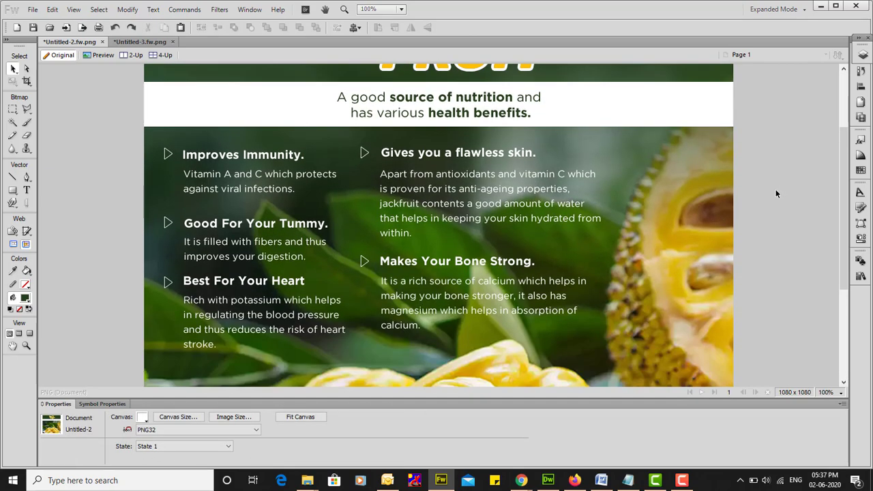
pyautogui.scroll(-2, 776, 191)
pyautogui.scroll(-1, 775, 193)
pyautogui.scroll(4, 775, 191)
pyautogui.scroll(2, 775, 191)
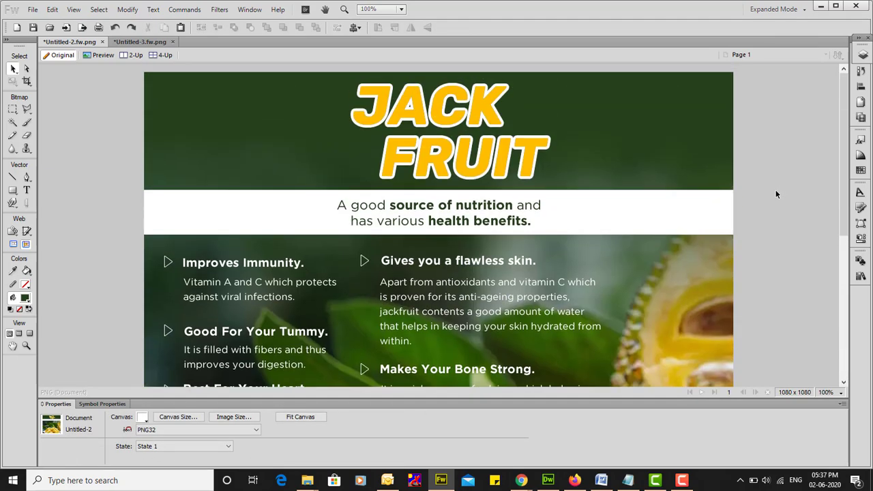